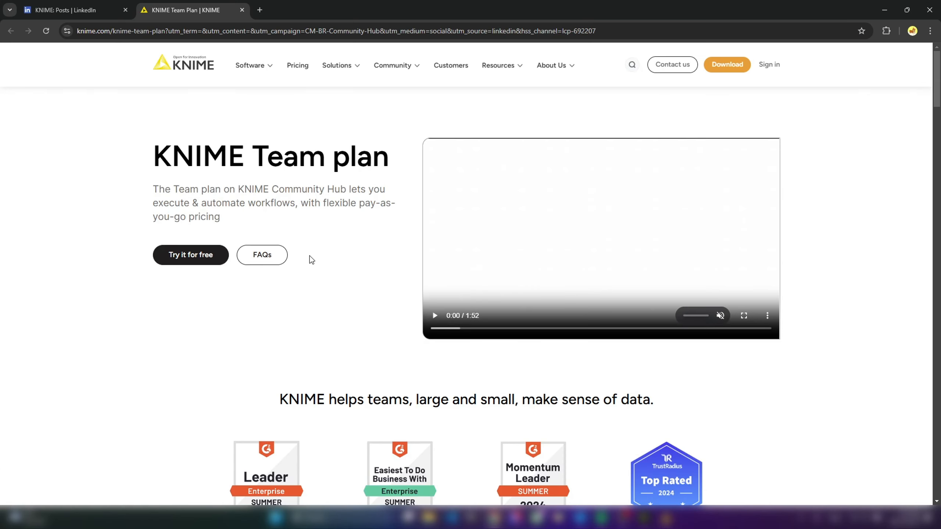
- Start the free trial of the KNIME Team plan and sign in with the prefilled account credentials to reach checkout
scroll(304, 254, "down", 6)
scroll(334, 245, "up", 6)
left_click(195, 259)
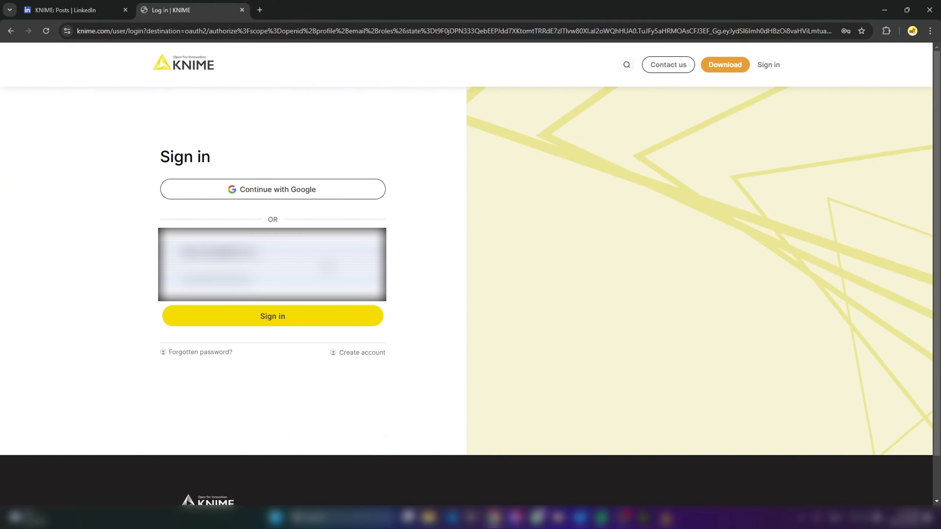
left_click(279, 320)
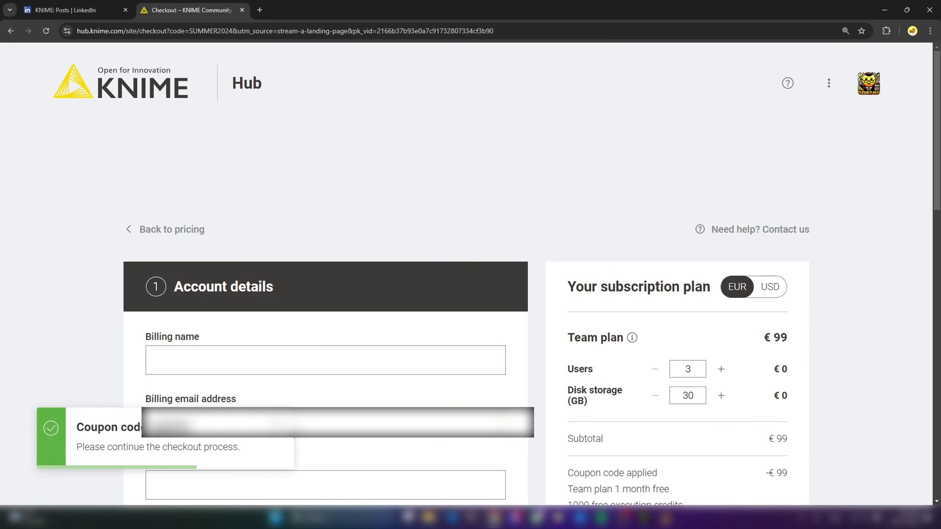
left_click(278, 431)
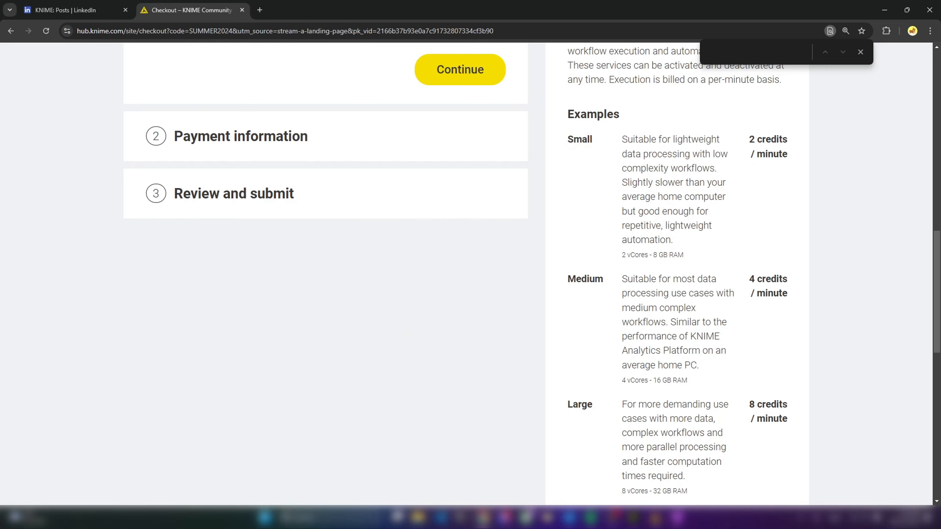
- Examine the Small execution example in the subscription plan, including its credits per minute and its vCores and RAM
left_click(860, 51)
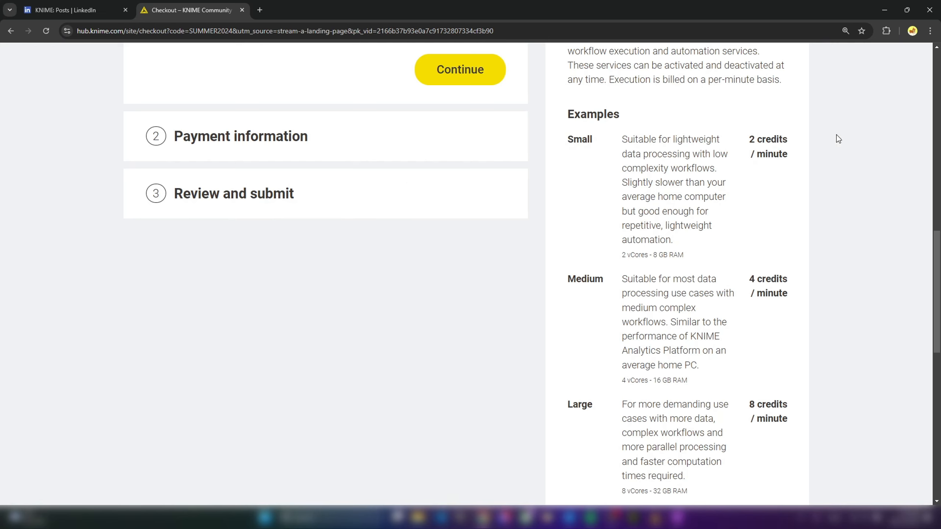
left_click(936, 47)
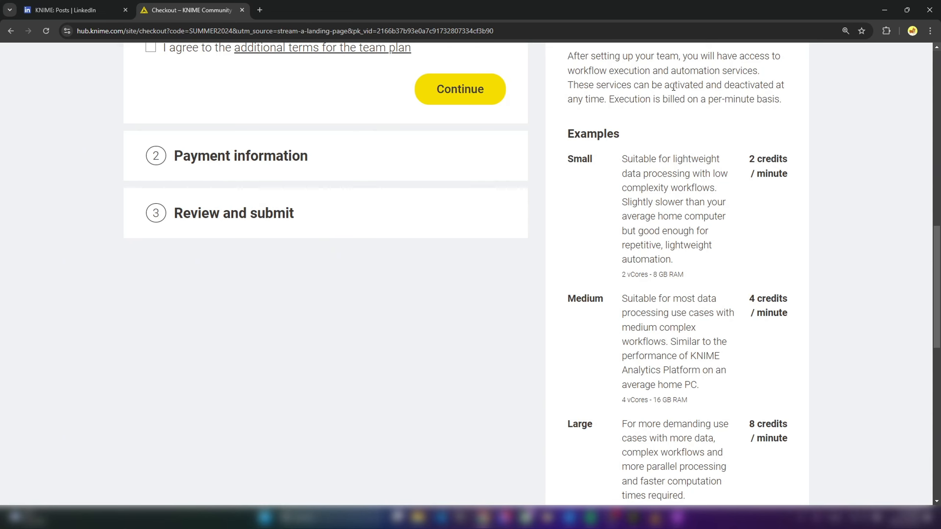
left_click_drag(748, 160, 790, 178)
left_click(798, 239)
left_click_drag(567, 159, 597, 166)
left_click(771, 196)
left_click_drag(686, 276, 619, 274)
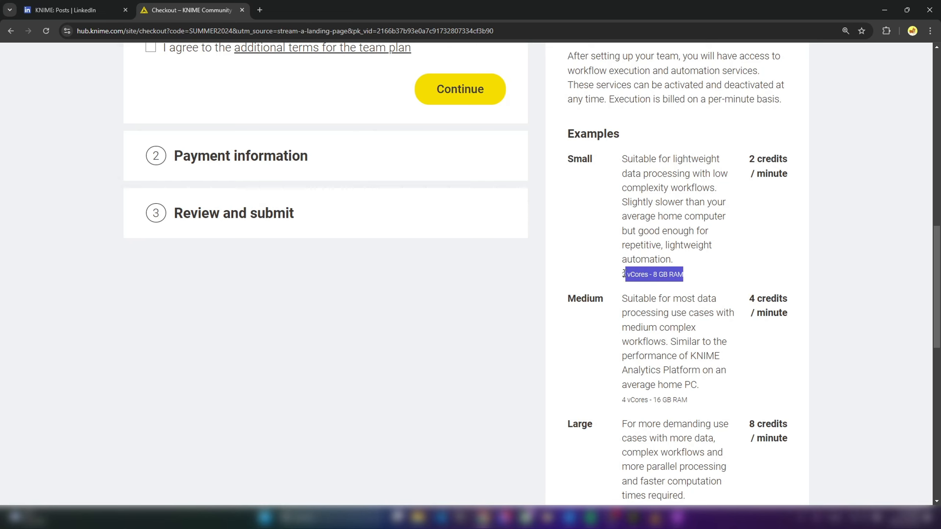
left_click(750, 258)
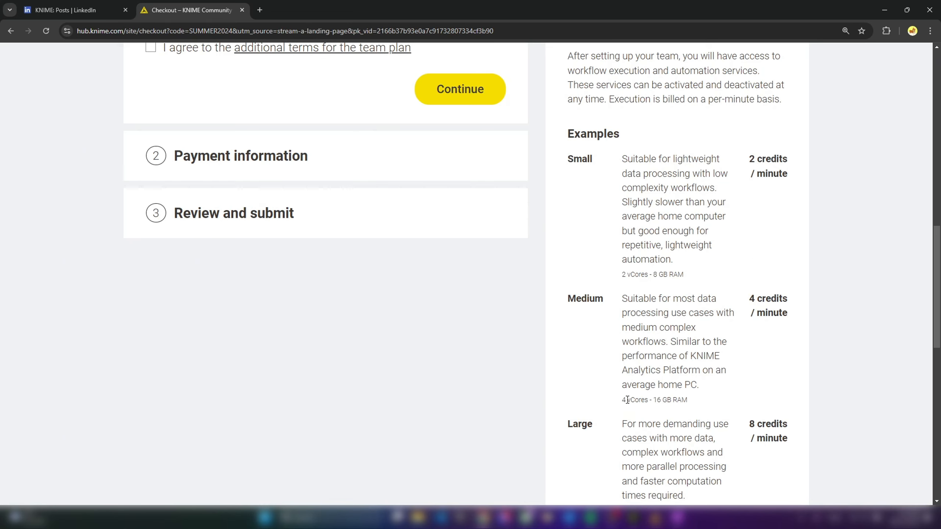
- Examine the specifications and credit rates of the Medium and Large execution examples, plus the price per credit
left_click_drag(653, 400, 667, 400)
left_click_drag(748, 299, 754, 299)
scroll(718, 436, "down", 3)
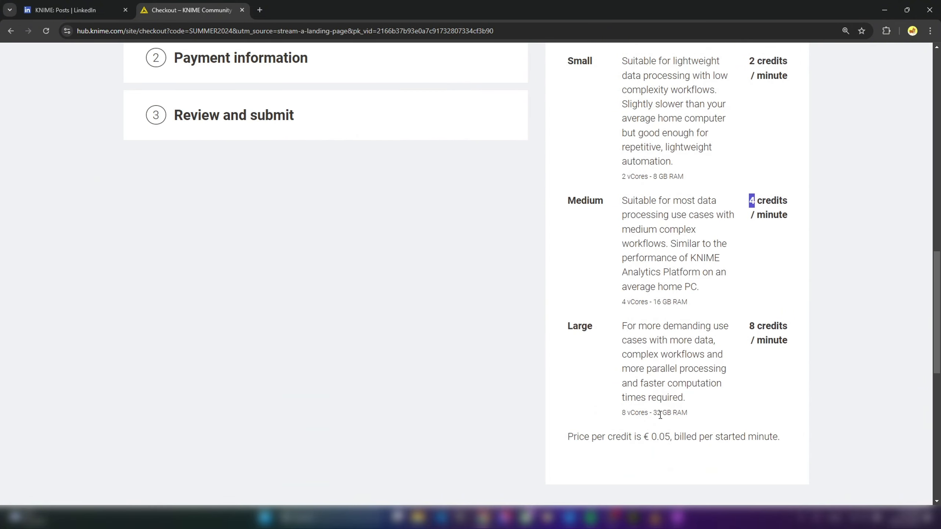
left_click_drag(627, 412, 652, 411)
left_click(705, 413)
left_click_drag(672, 437, 642, 438)
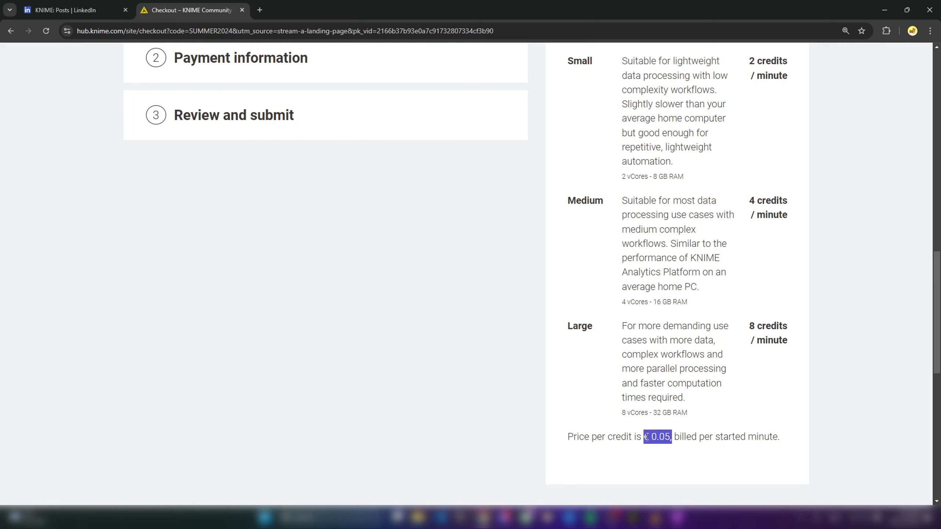
left_click(743, 418)
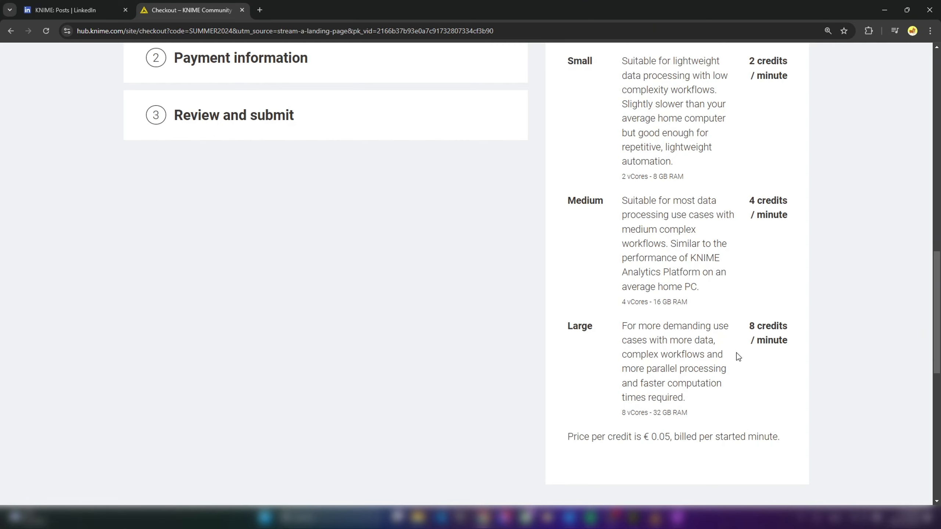
scroll(737, 354, "up", 1)
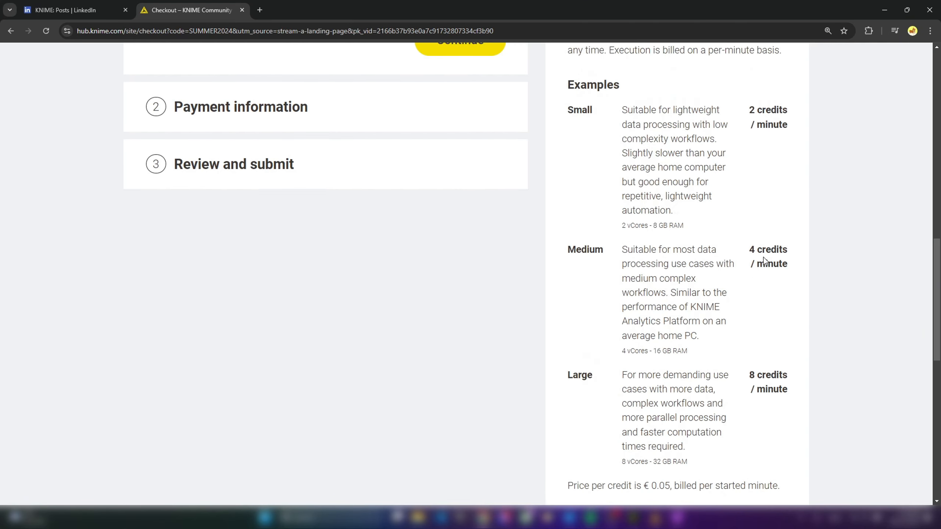
double_click(752, 109)
left_click(754, 293)
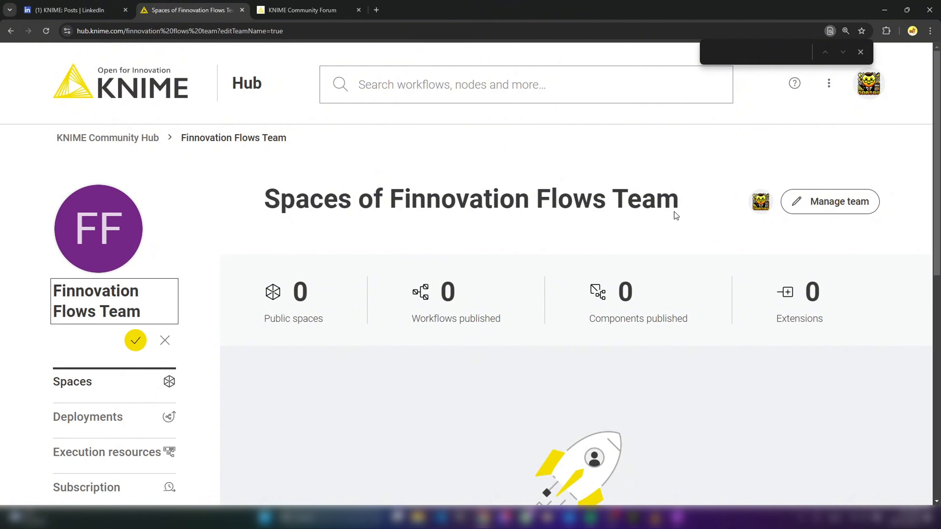
- Add the user lowcodeaiftw to Finnovation Flows Team with the Members role and save the membership changes
left_click(860, 52)
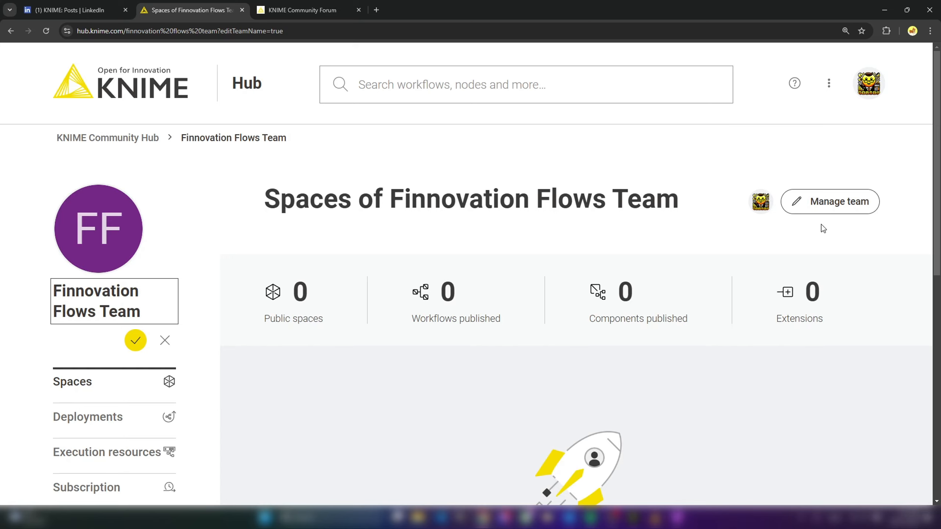
left_click(821, 205)
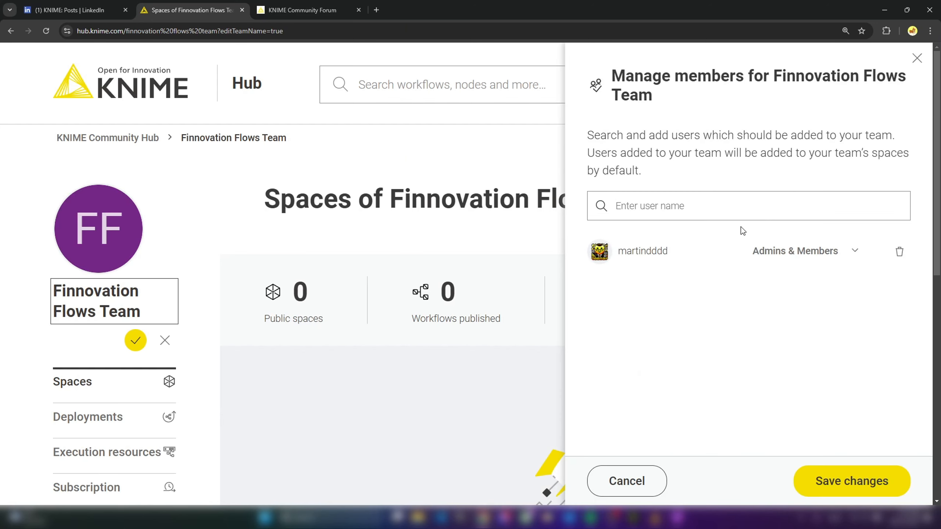
left_click(681, 206)
type("lowco")
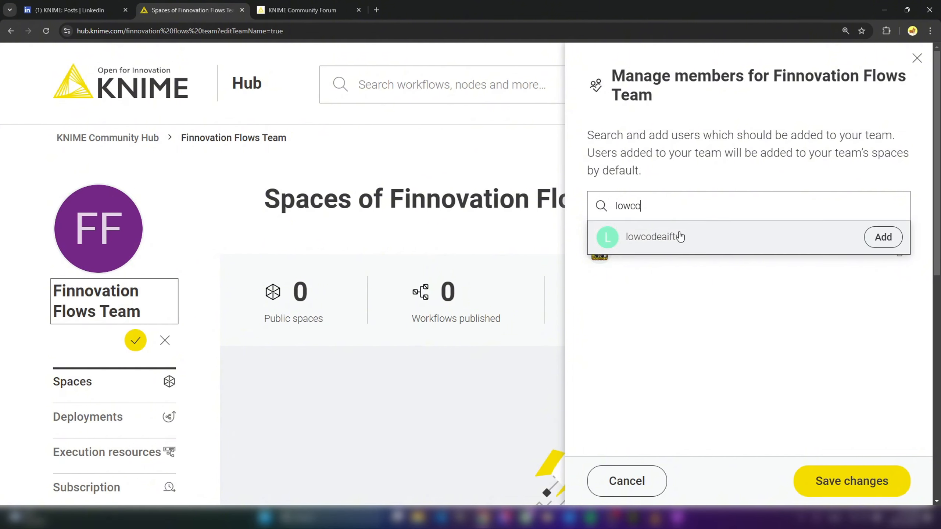
left_click(878, 236)
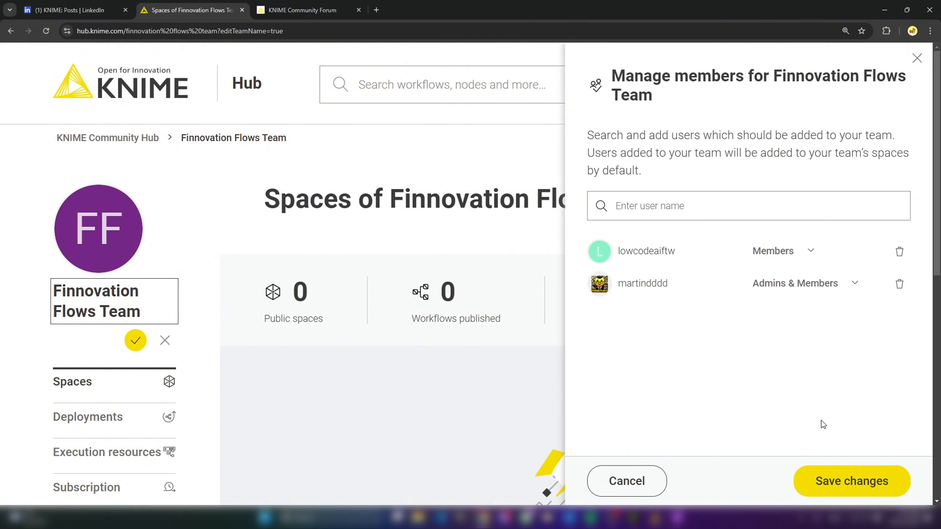
left_click(809, 252)
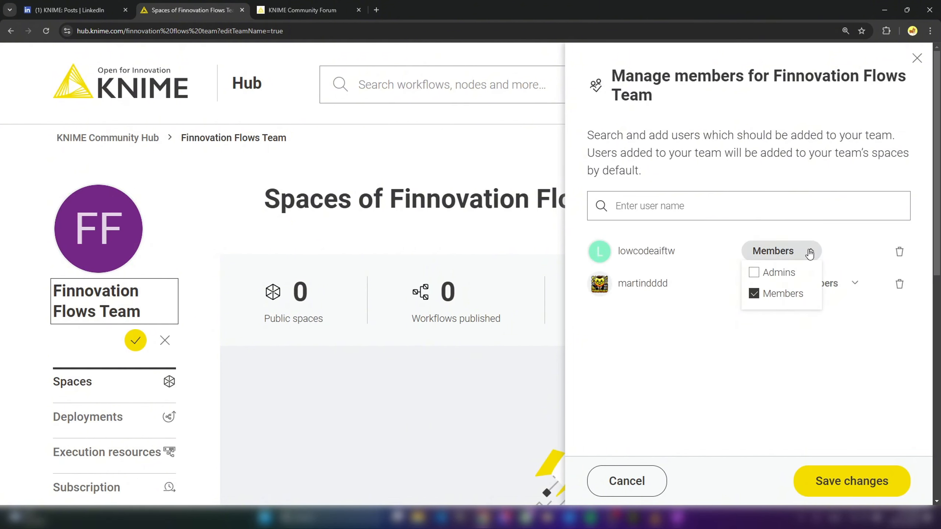
left_click(834, 370)
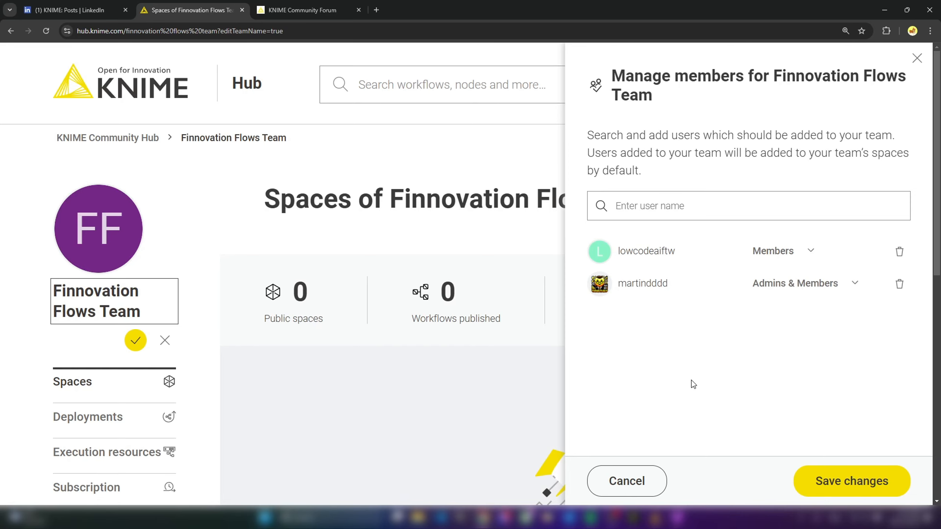
left_click(833, 483)
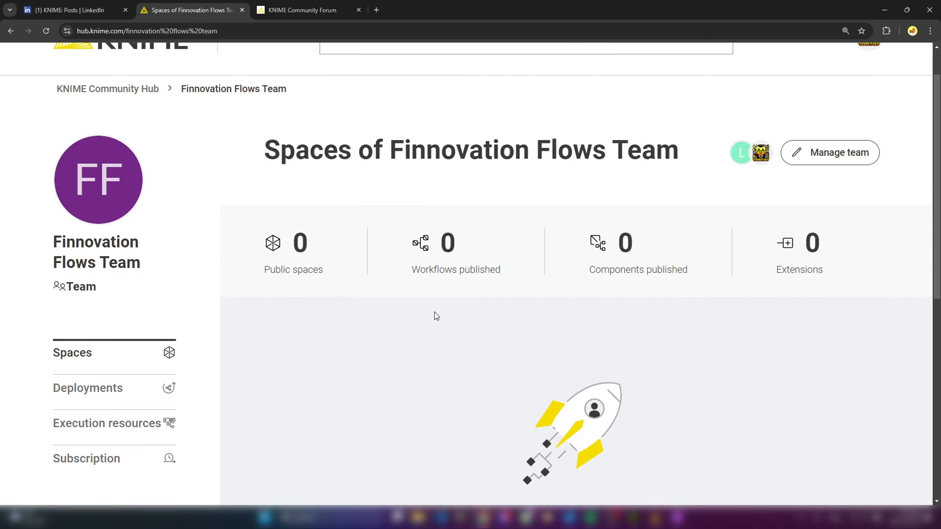
- Create the team's first space and name it FinnovationFlowsTestSpace1
scroll(613, 327, "down", 5)
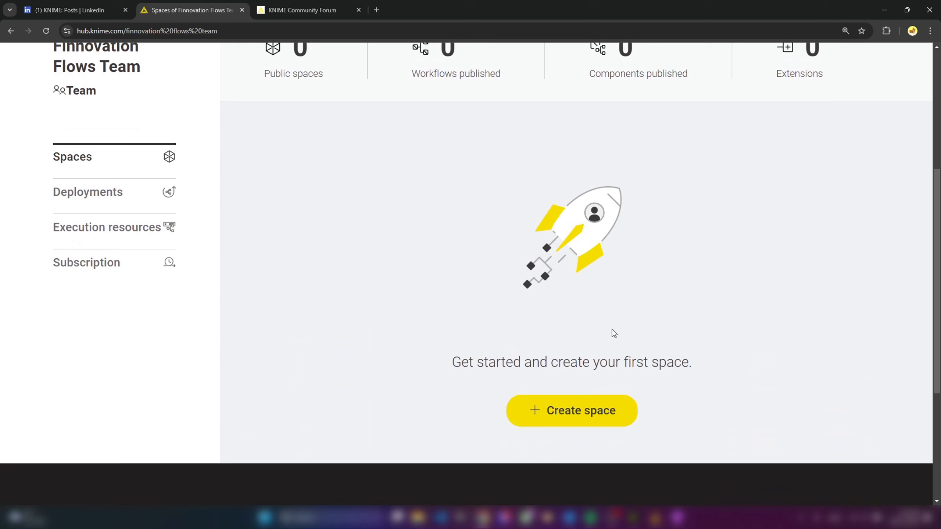
left_click(565, 413)
type("FinnovationFlowsTestSpace1")
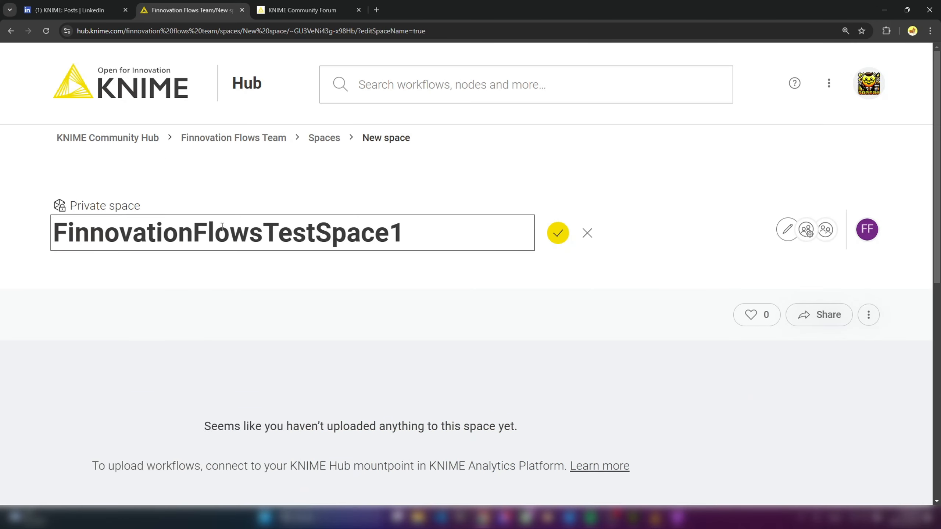
left_click(557, 233)
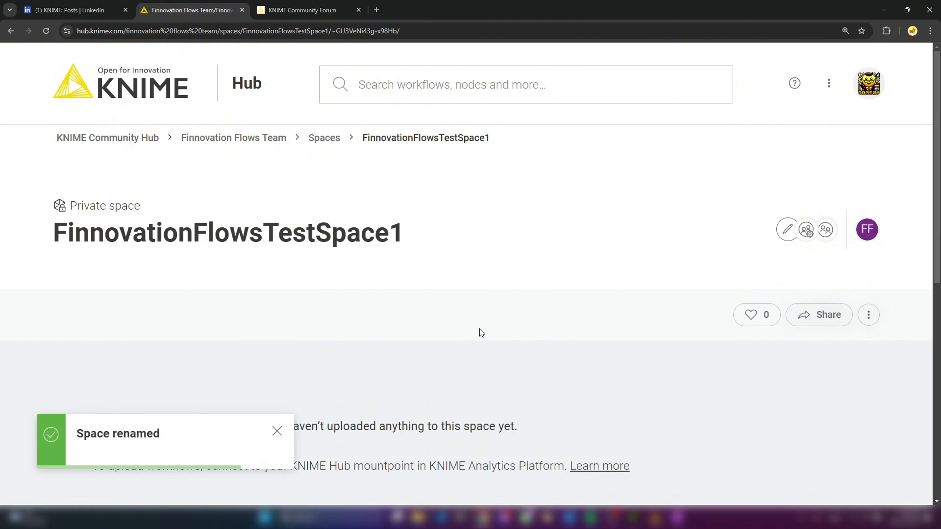
- Return to the team's spaces and create a second space named FinnovationFlowsTestSpace2
left_click(331, 143)
scroll(593, 352, "down", 3)
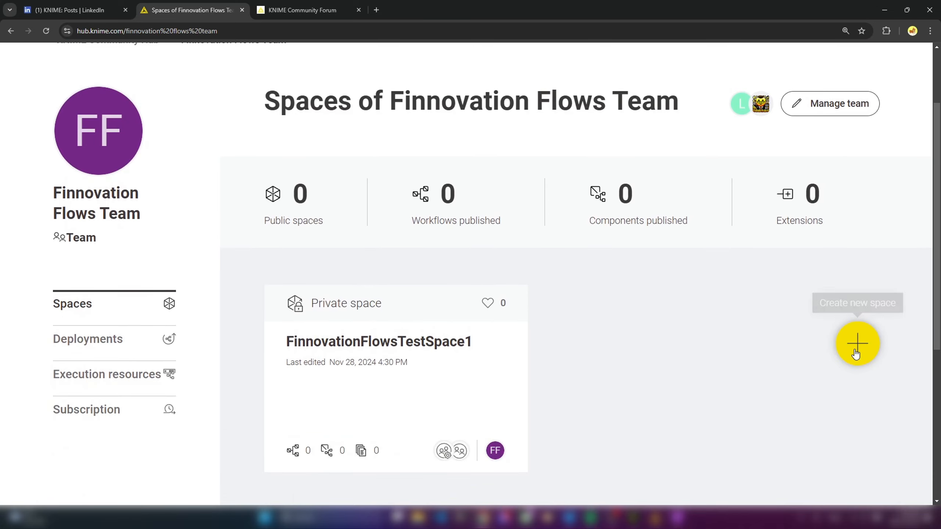
left_click(855, 354)
type("FinnovationFlowsTestSpace2")
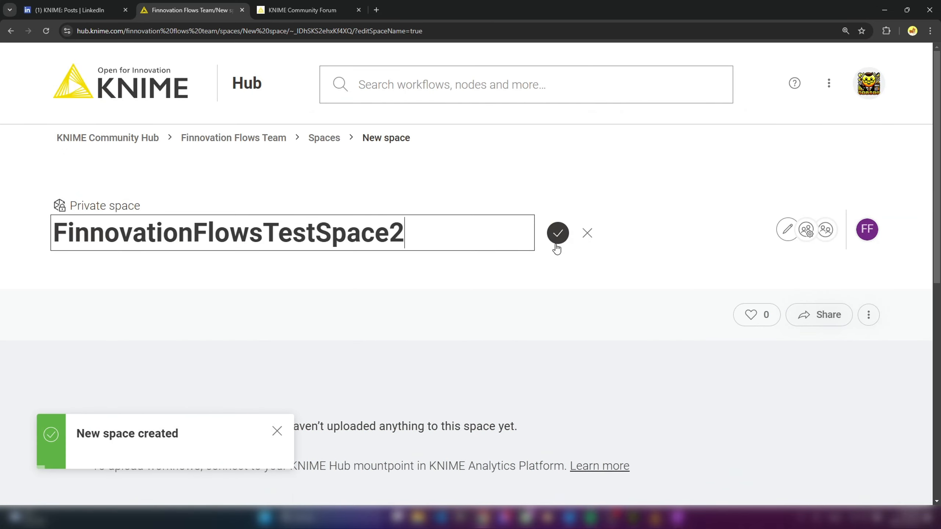
left_click(556, 244)
- Go back to the team's spaces overview and open FinnovationFlowsTestSpace1
left_click(323, 138)
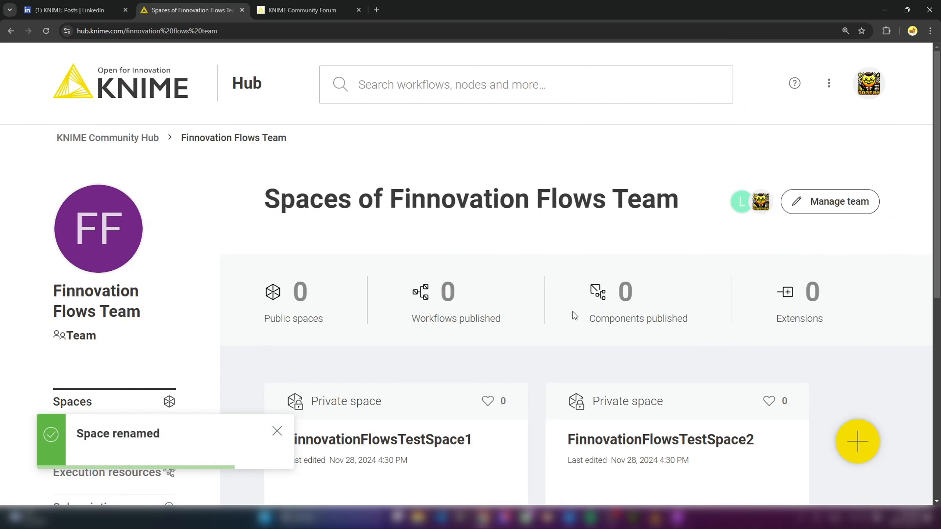
scroll(714, 358, "down", 5)
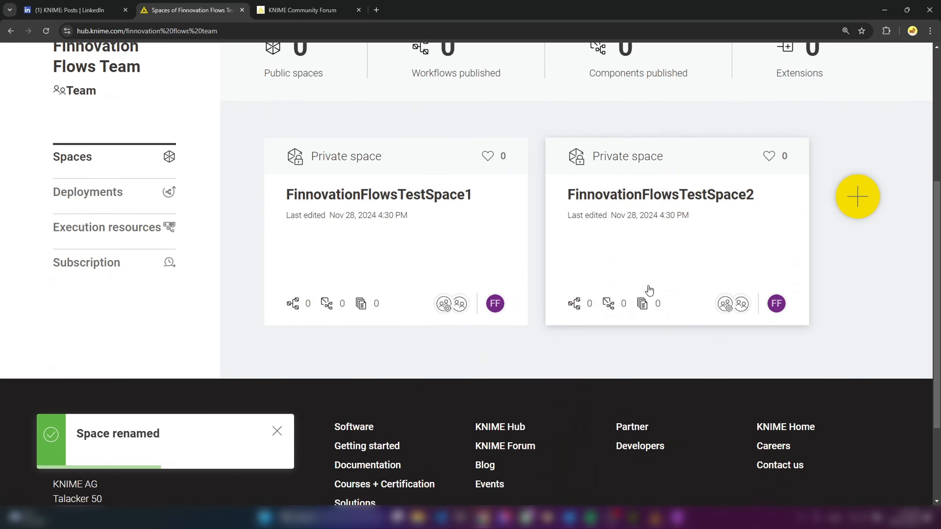
scroll(400, 221, "up", 1)
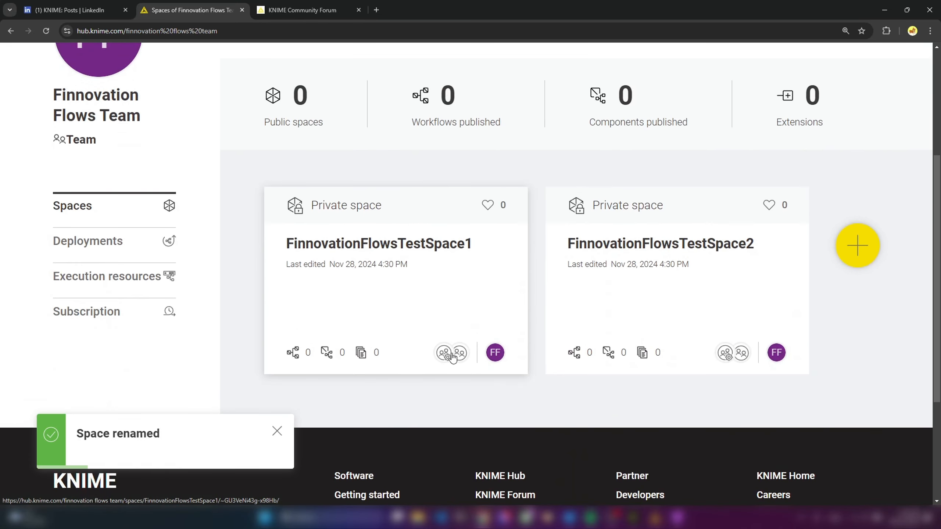
left_click(498, 353)
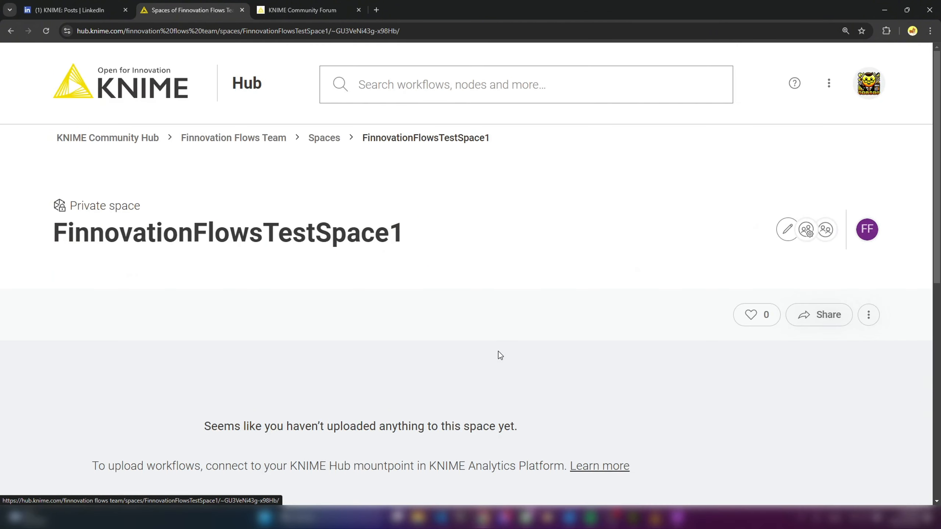
scroll(640, 346, "down", 2)
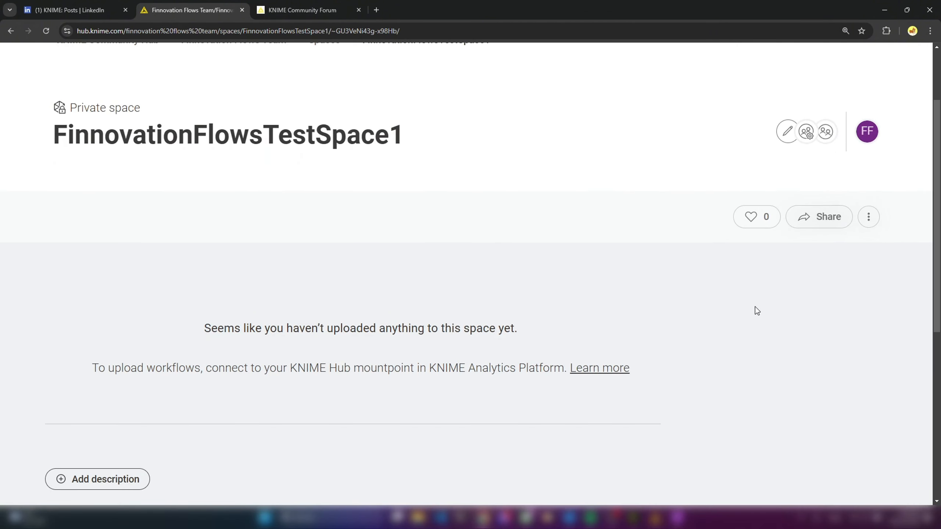
scroll(757, 310, "up", 2)
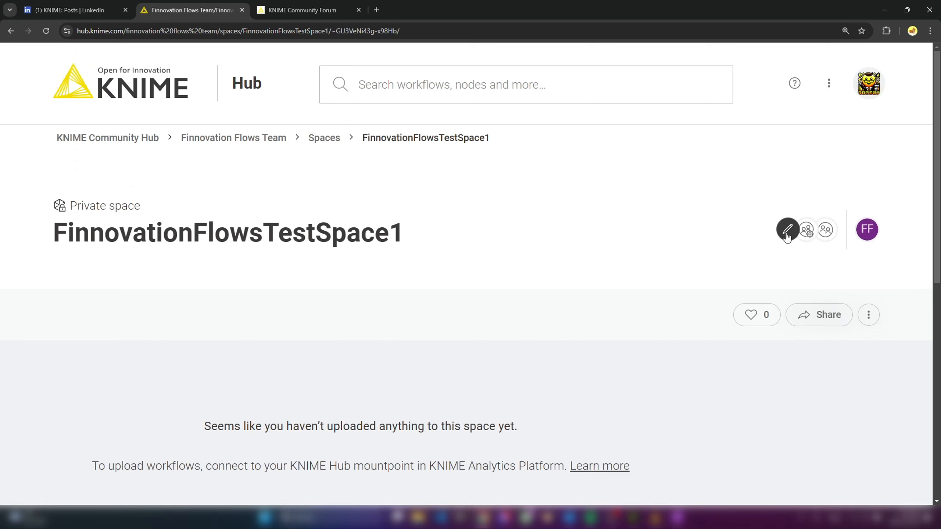
- Review the delete and visibility options of FinnovationFlowsTestSpace1 without changing them
left_click(867, 314)
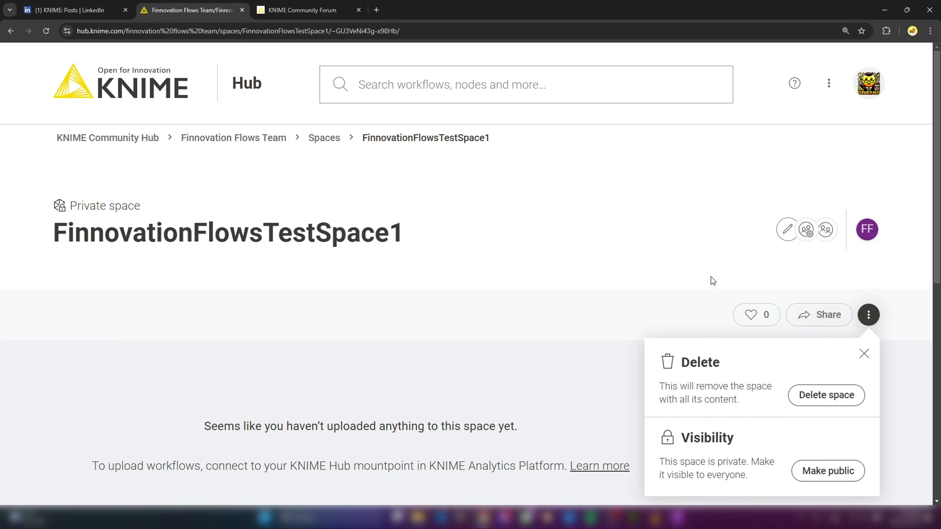
left_click(708, 246)
left_click(868, 314)
left_click(724, 233)
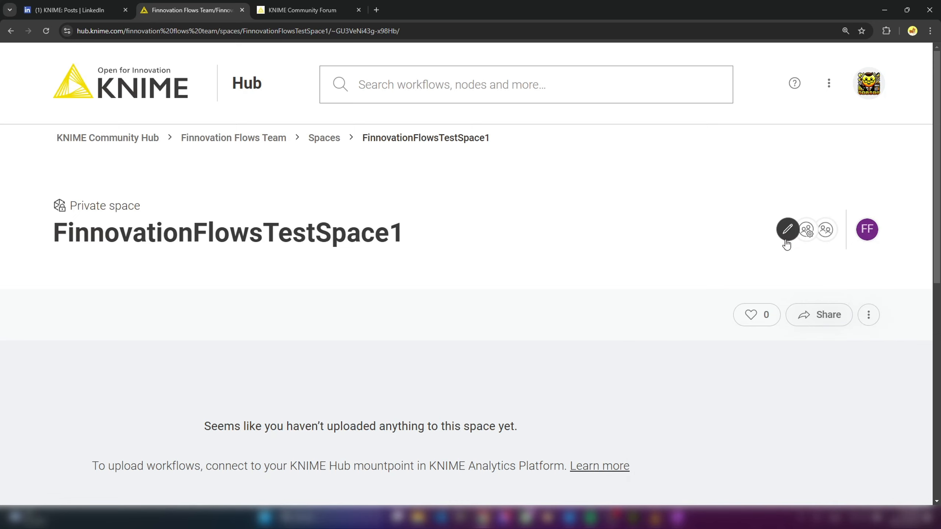
- Give the non-admin team member View access to FinnovationFlowsTestSpace1, submit the change, and return to the team's spaces overview
left_click(786, 237)
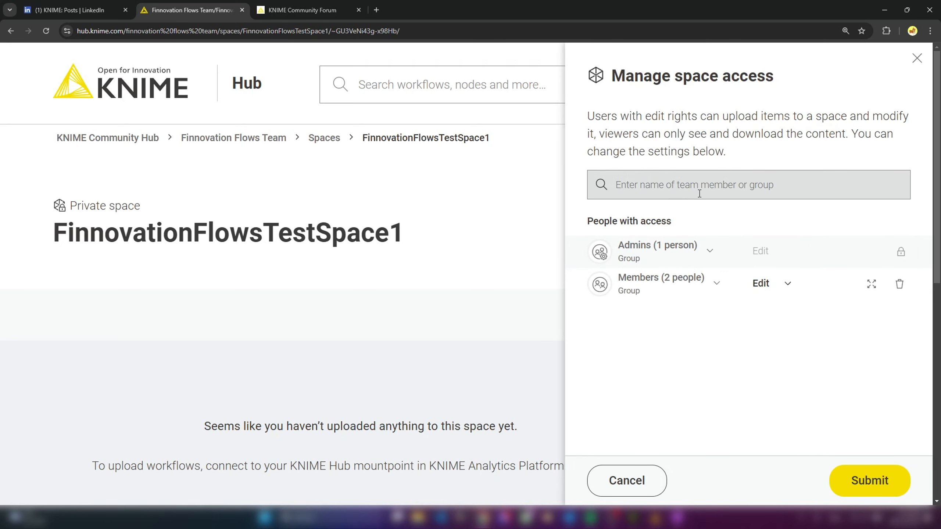
left_click(656, 184)
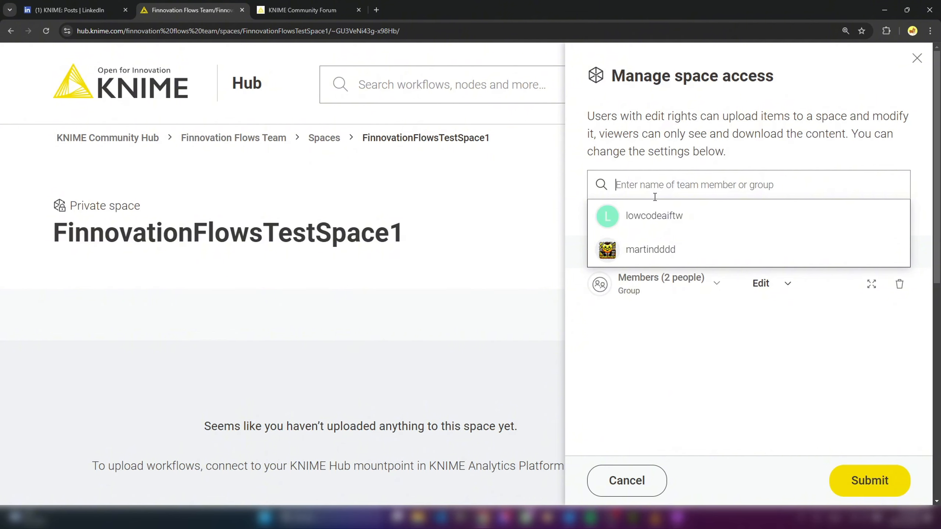
mouse_move(646, 217)
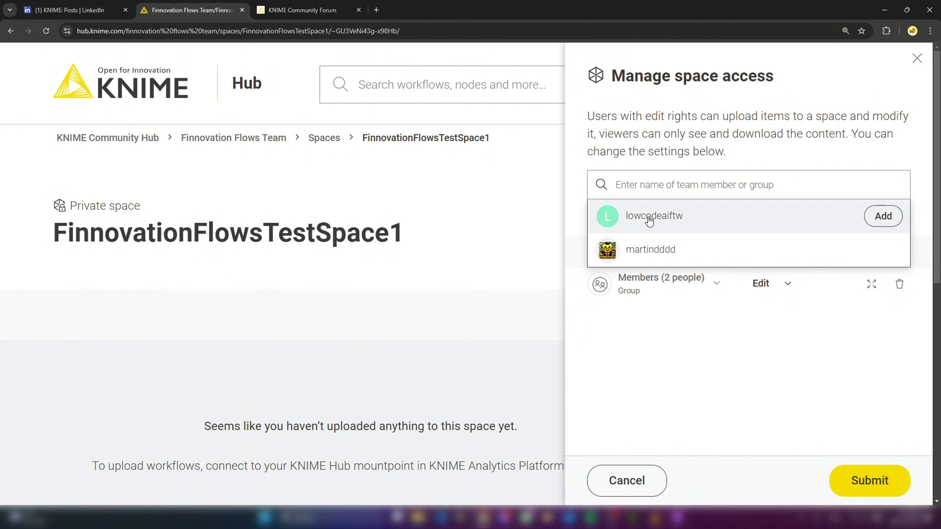
left_click(878, 221)
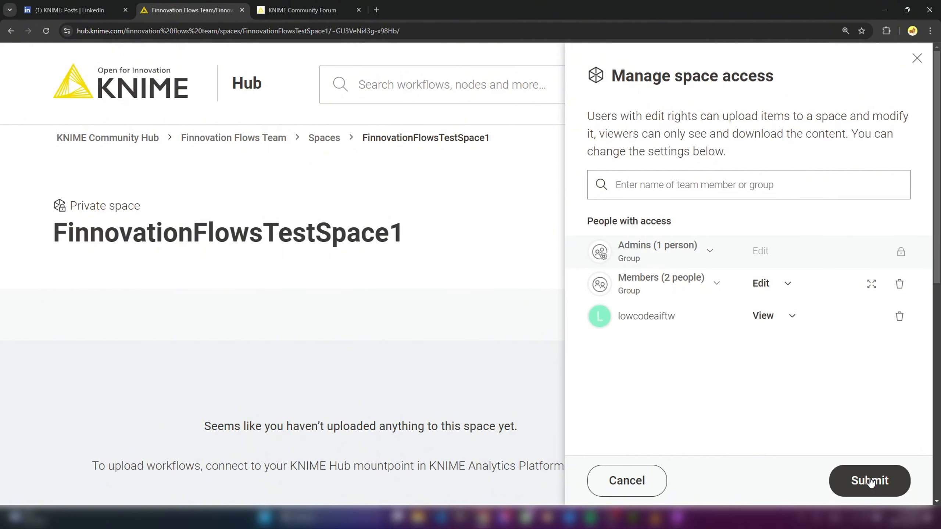
left_click(793, 315)
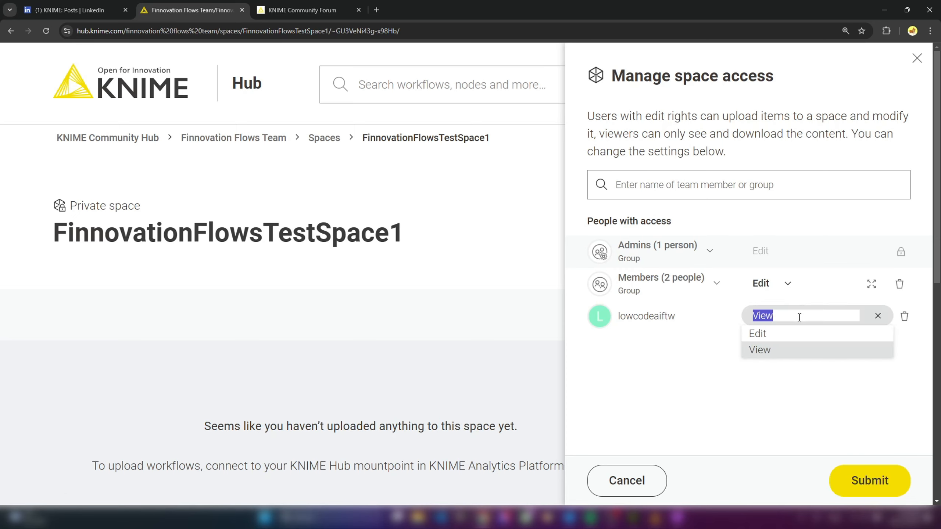
left_click(756, 349)
left_click(869, 481)
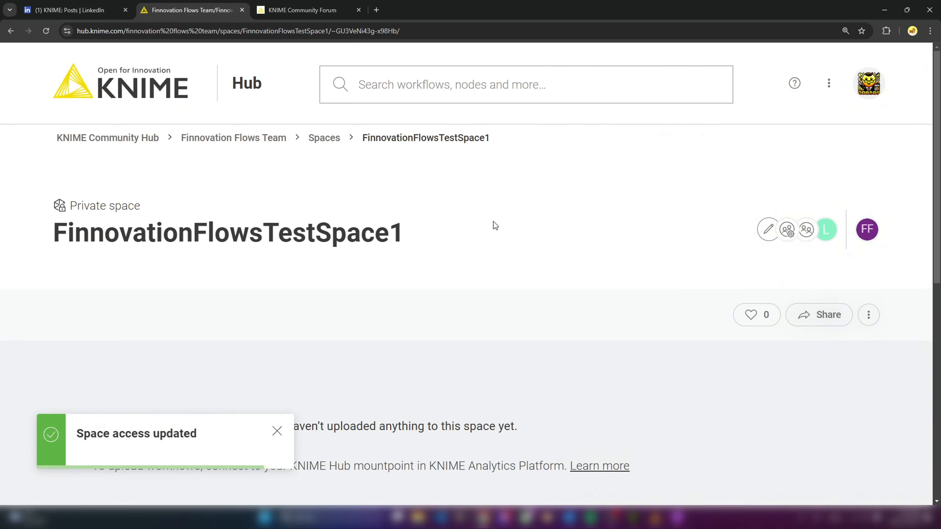
left_click(325, 139)
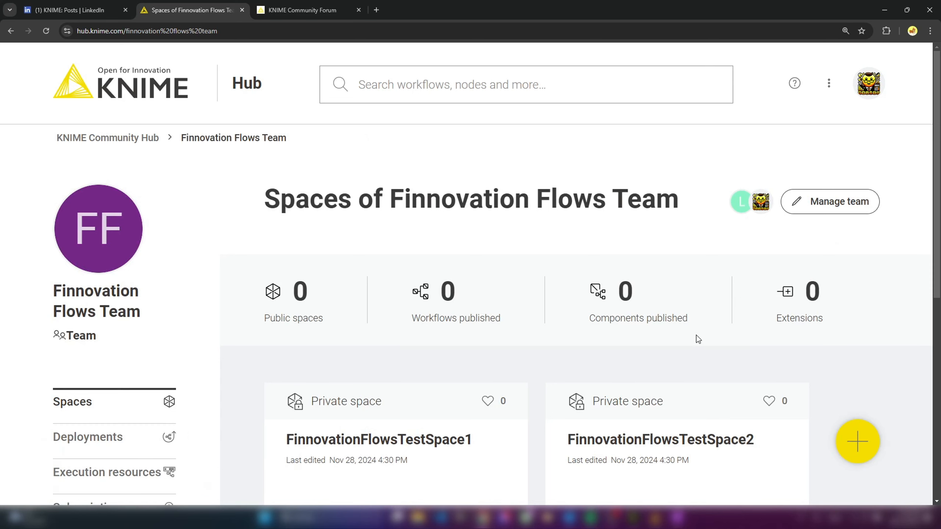
scroll(697, 337, "down", 5)
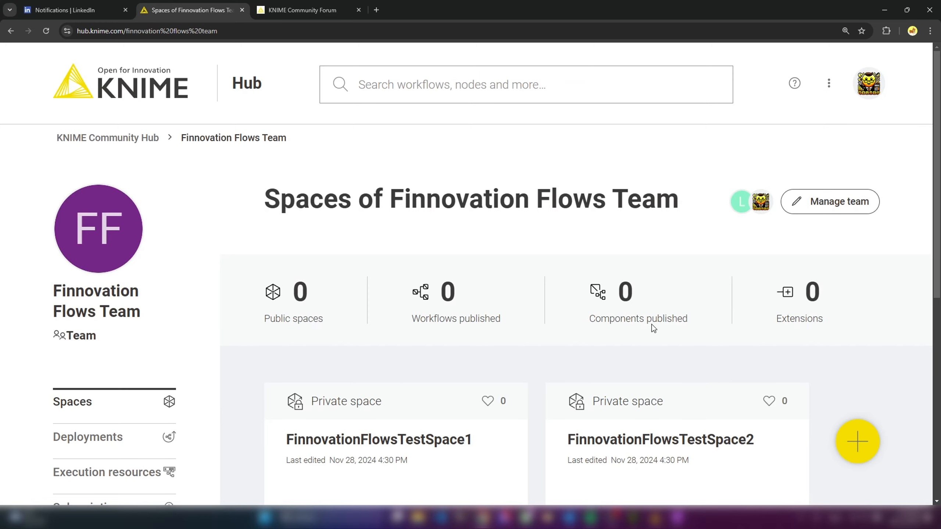
- Switch to KNIME Analytics Platform and connect it to the KNIME Community Hub
mouse_move(666, 520)
left_click(655, 459)
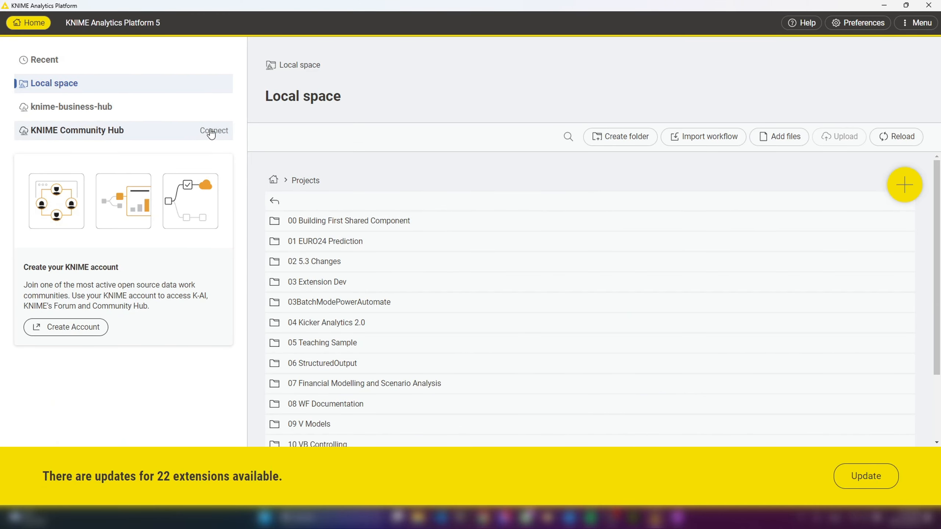
left_click(210, 131)
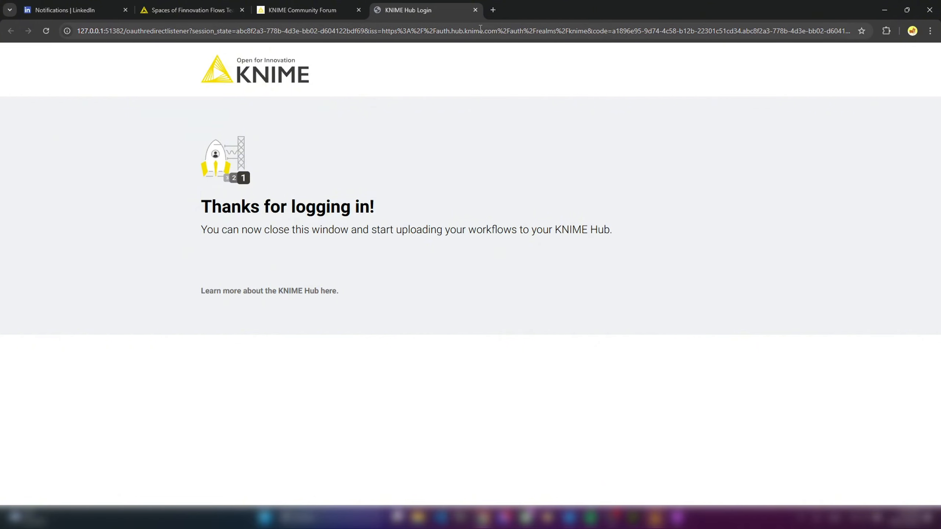
- Go back to KNIME Analytics Platform and open FinnovationFlowsTestSpace1 of the Finnovation Flows Team
left_click(884, 10)
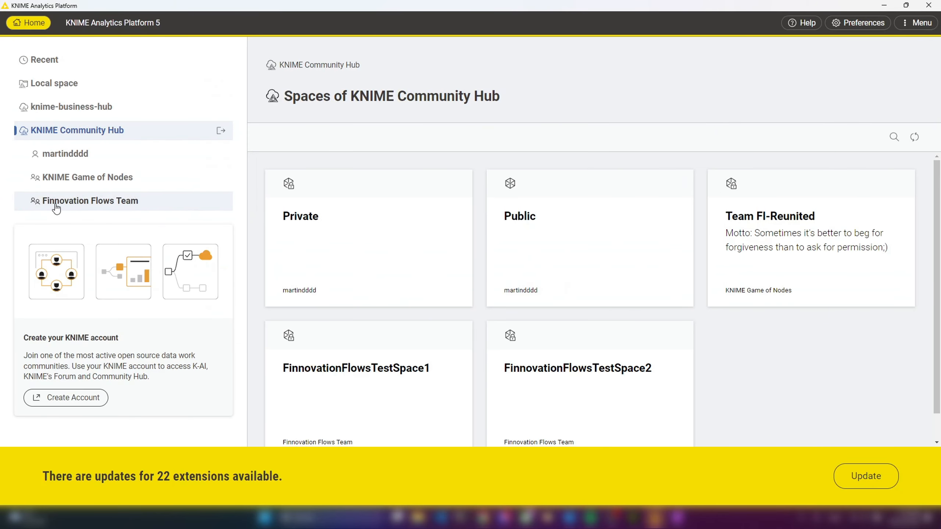
left_click(106, 203)
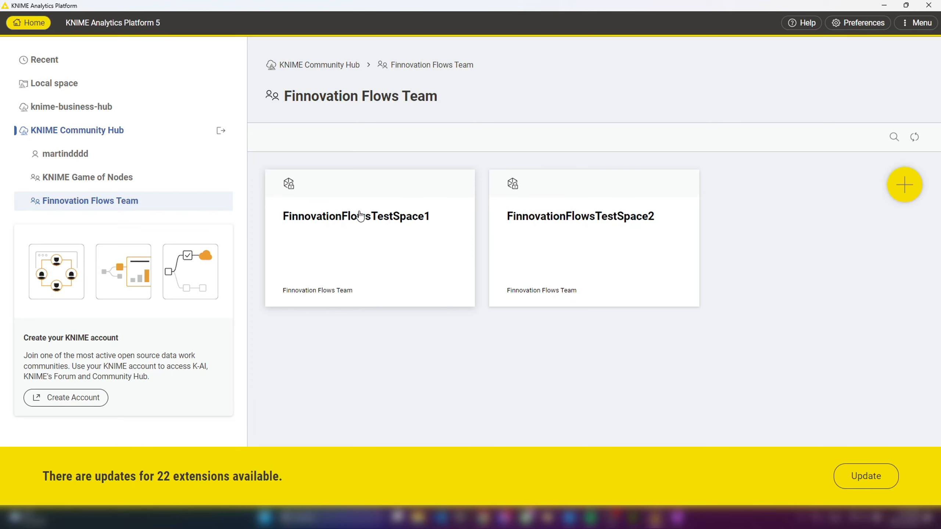
left_click(369, 219)
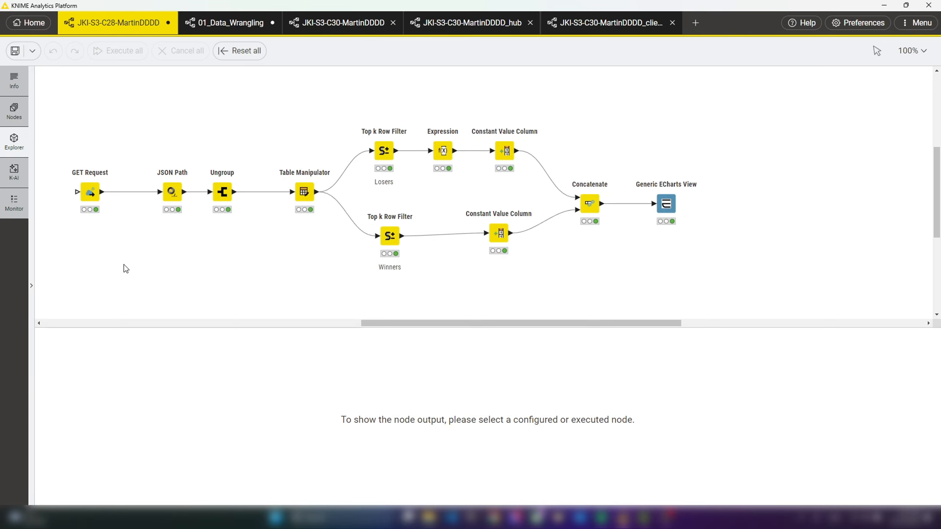
- Inspect the output tables of the GET Request, Ungroup and Losers Top k Row Filter nodes
left_click(90, 193)
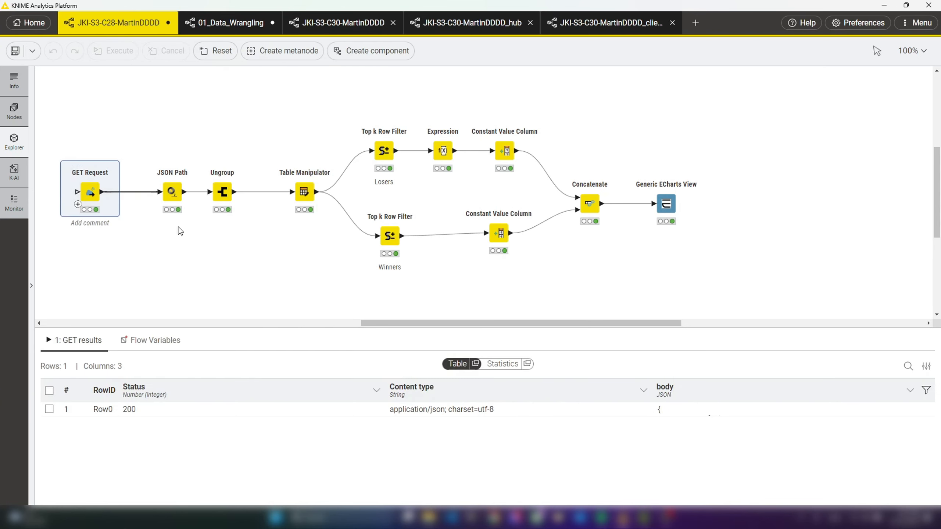
left_click(222, 191)
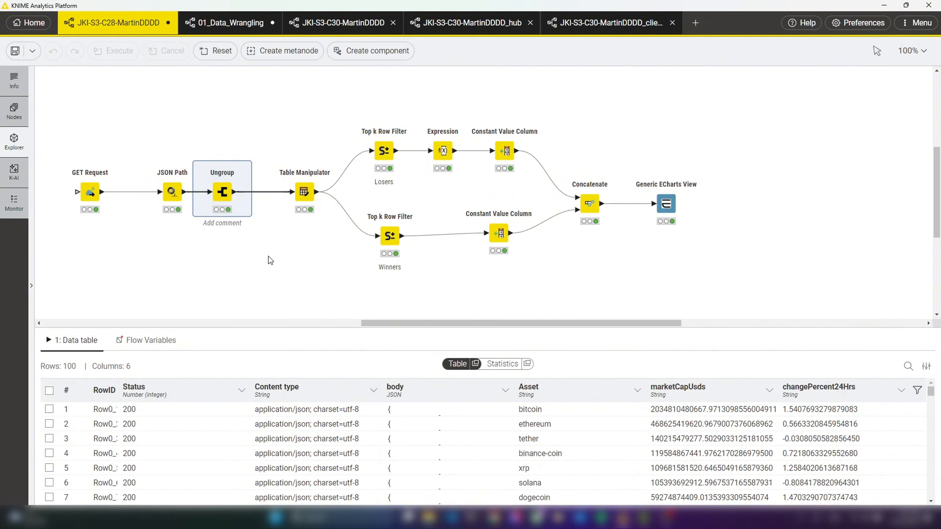
mouse_move(383, 149)
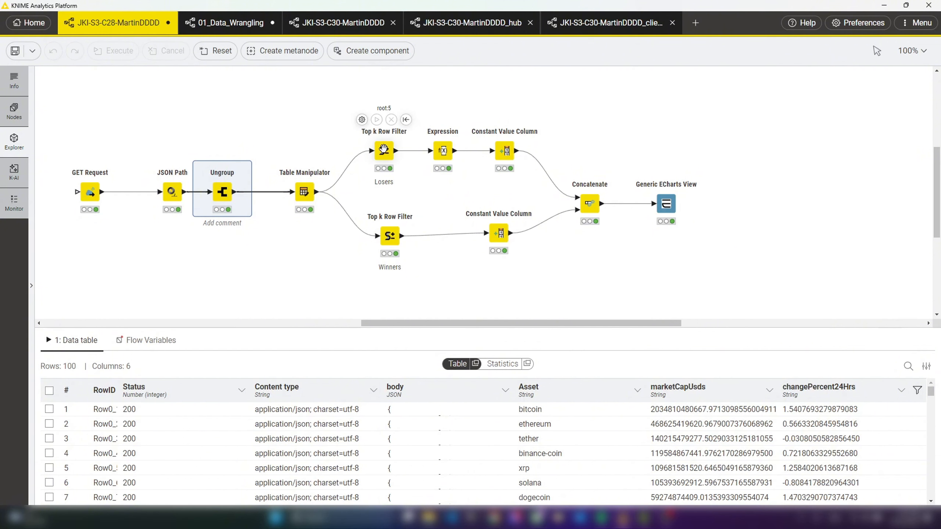
left_click(385, 151)
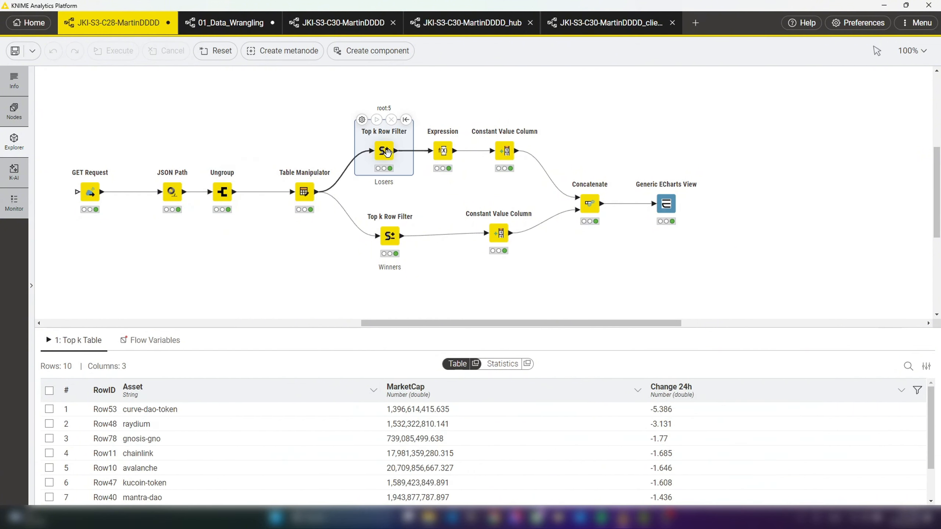
mouse_move(387, 232)
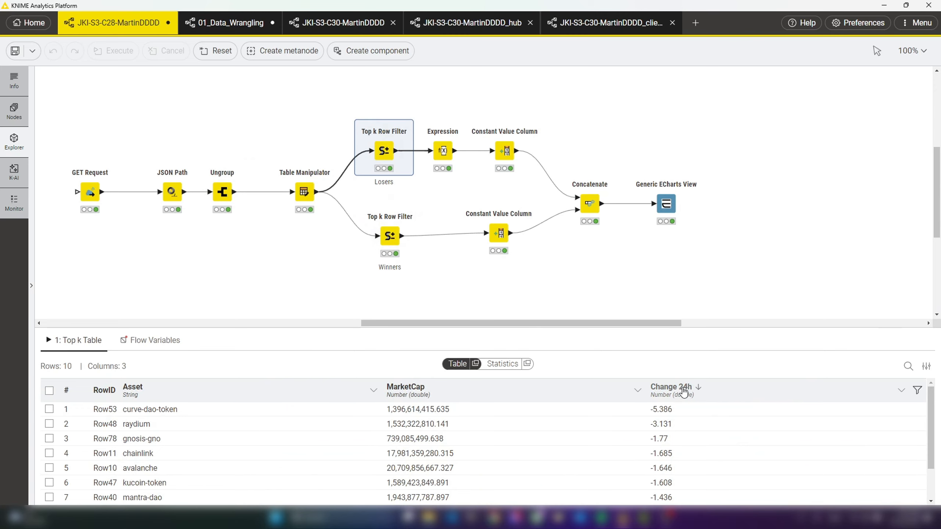
- Examine the chart of the Generic ECharts View node in its separate interactive view, and close that view
left_click(671, 208)
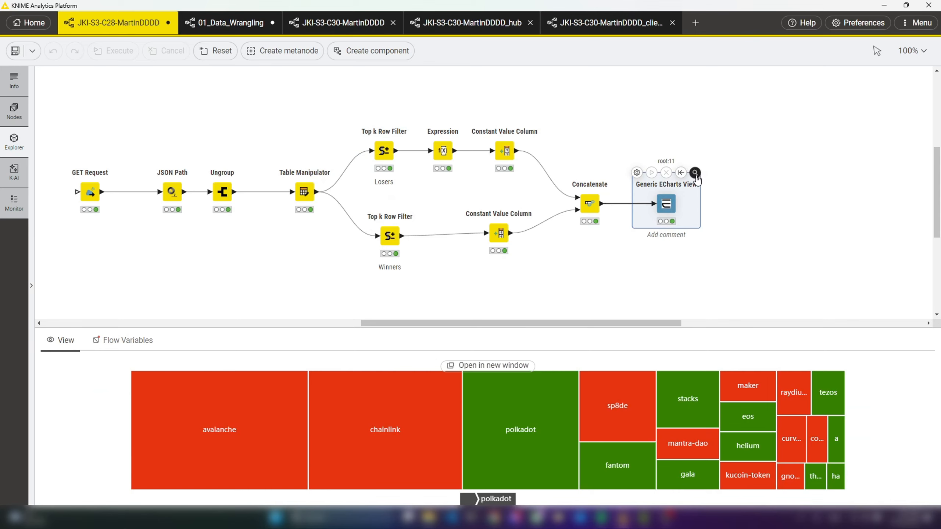
left_click(696, 172)
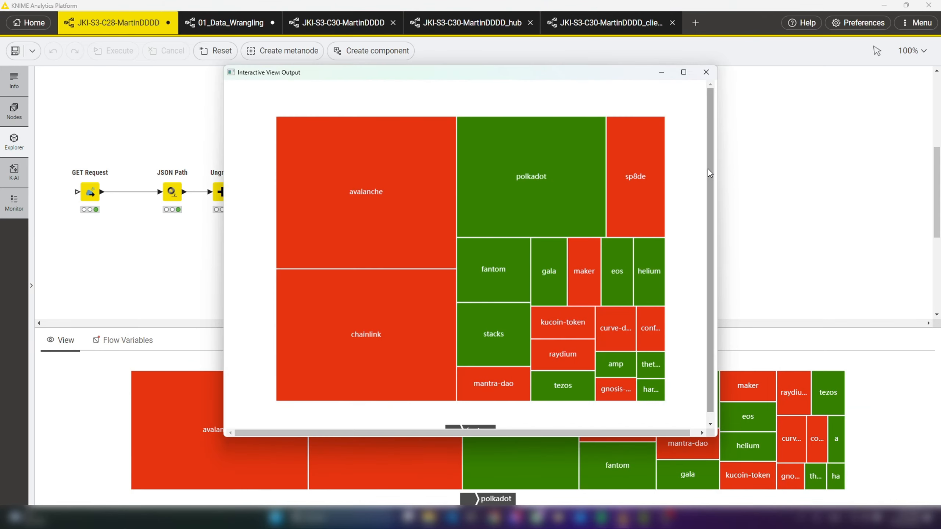
left_click(706, 72)
- Reset the workflow from the GET Request node, re-execute it through Generic ECharts View with its view opened, and close the view
left_click(95, 195)
left_click(112, 160)
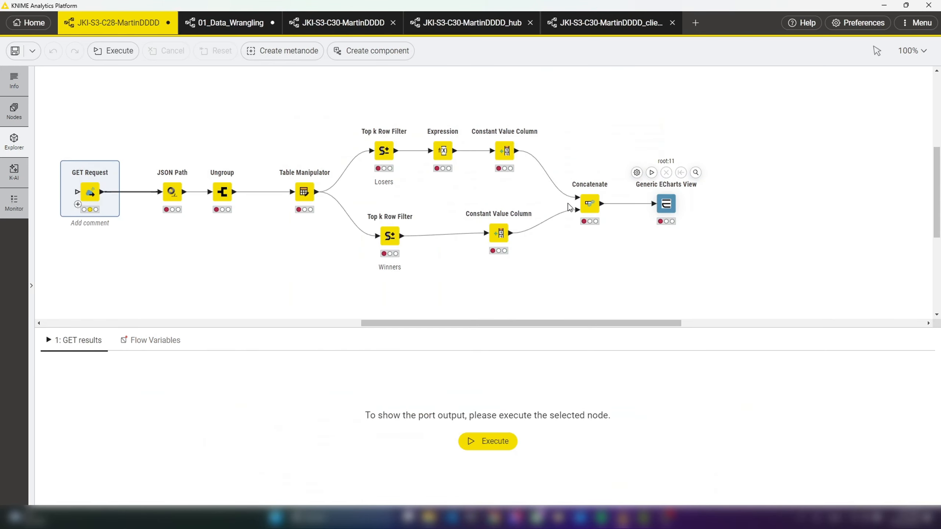
left_click(695, 173)
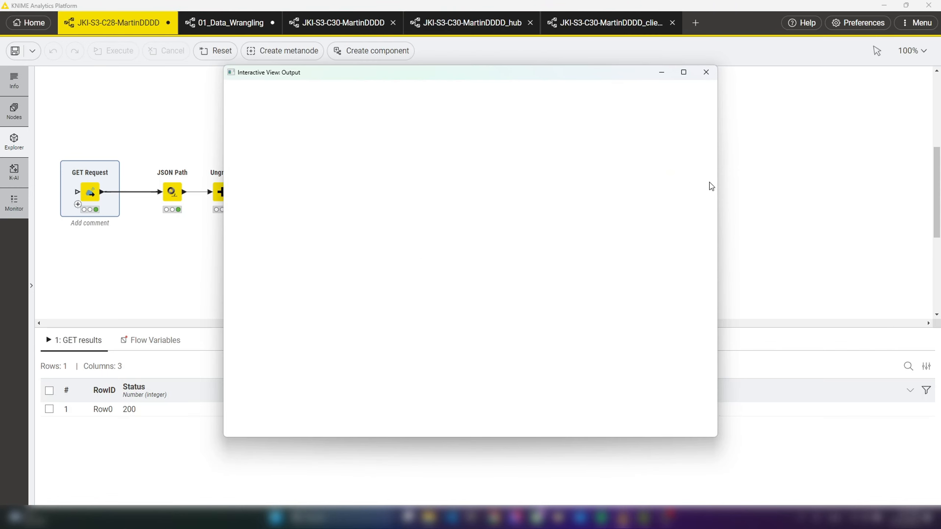
left_click(706, 72)
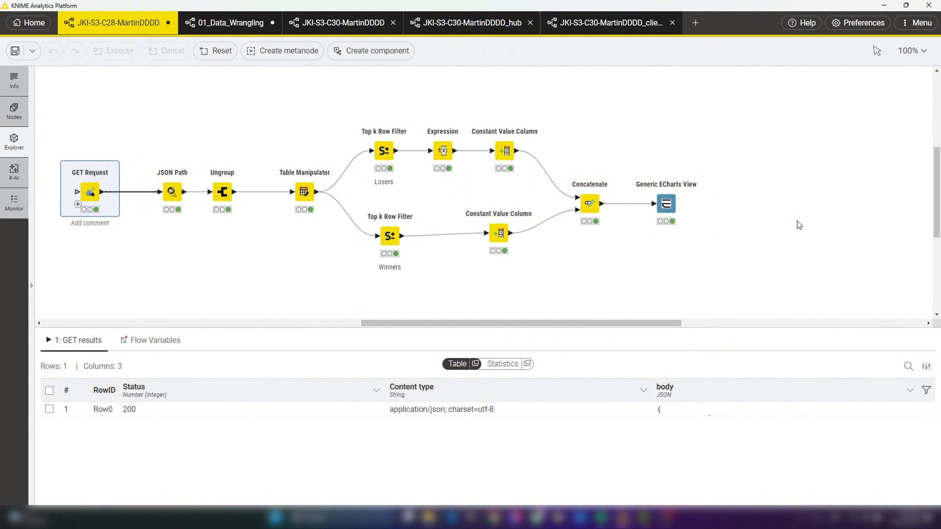
- Switch to the 01_Data_Wrangling workflow and execute the crypto data nodes from GET Request through Concatenate
left_click(227, 26)
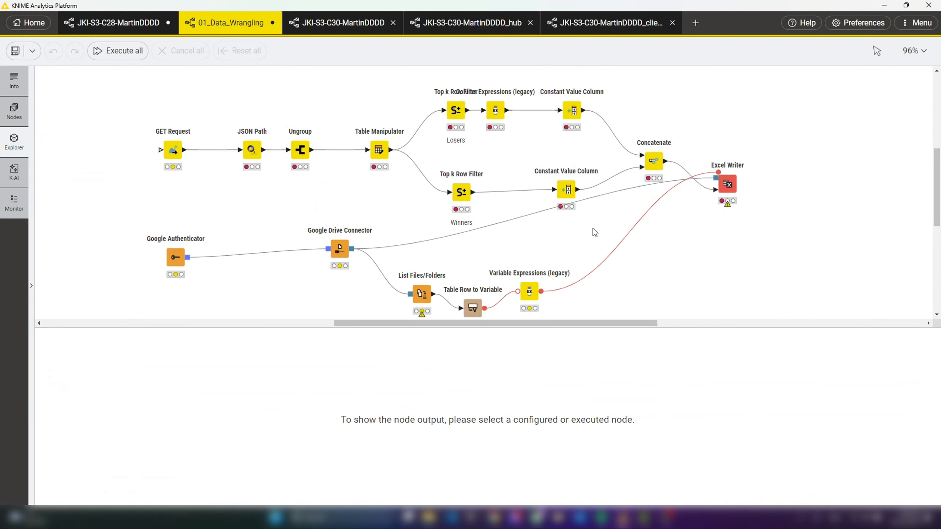
left_click_drag(691, 93, 153, 179)
key("F7")
left_click(775, 112)
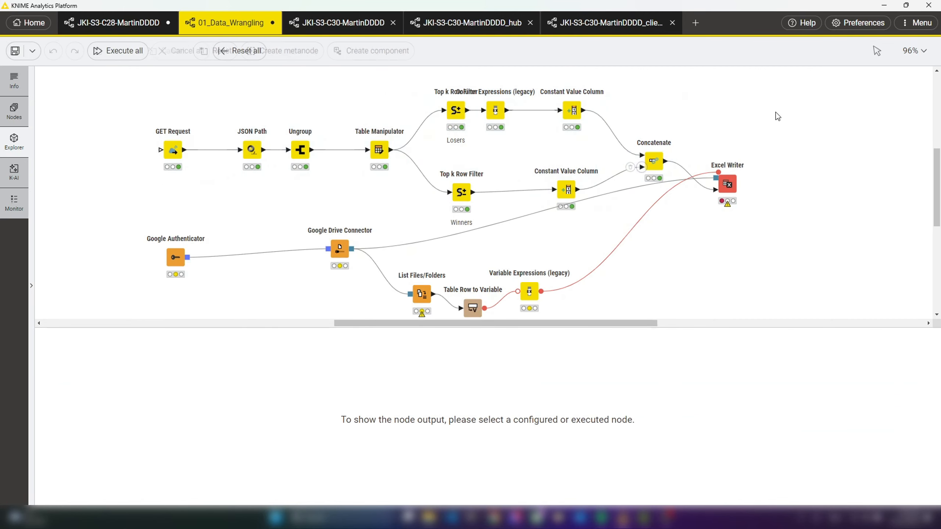
- Execute the Google Authenticator node and the Google Drive Connector node
scroll(758, 213, "down", 1)
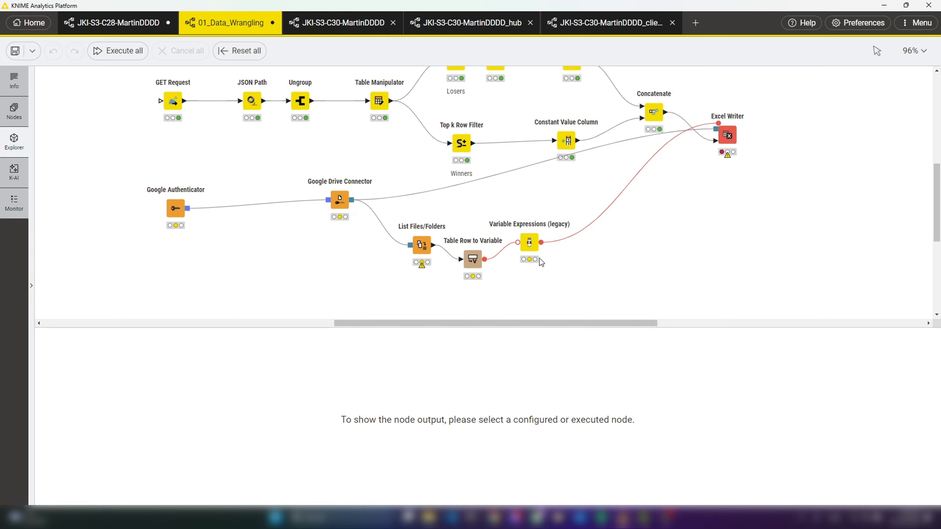
scroll(623, 277, "up", 3)
mouse_move(178, 253)
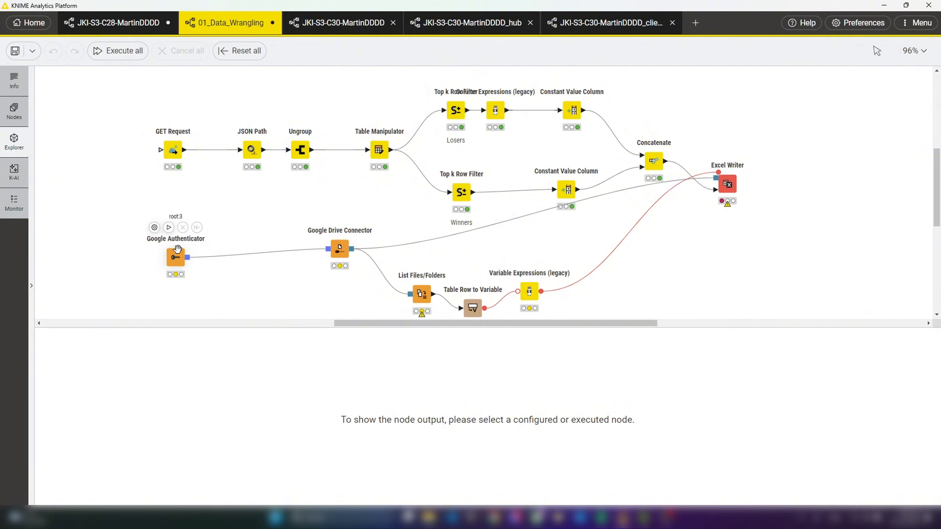
left_click(169, 227)
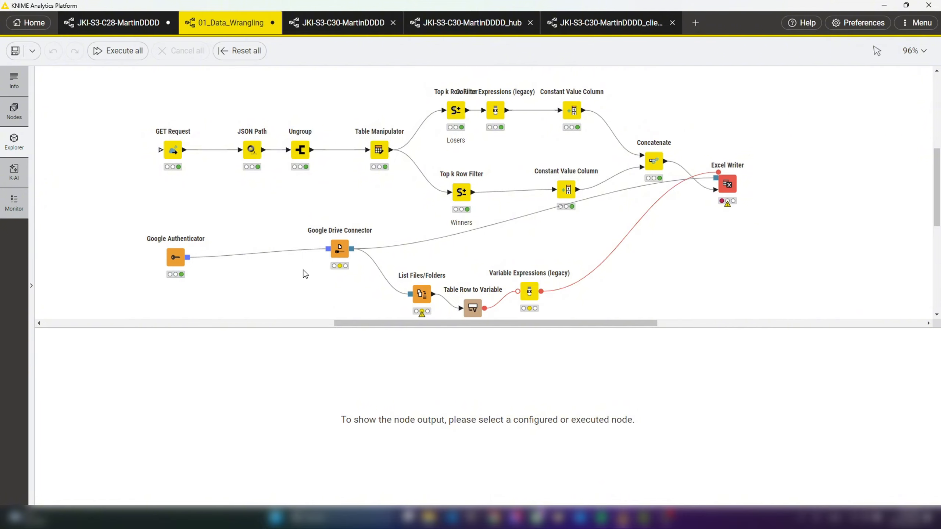
scroll(303, 271, "down", 3)
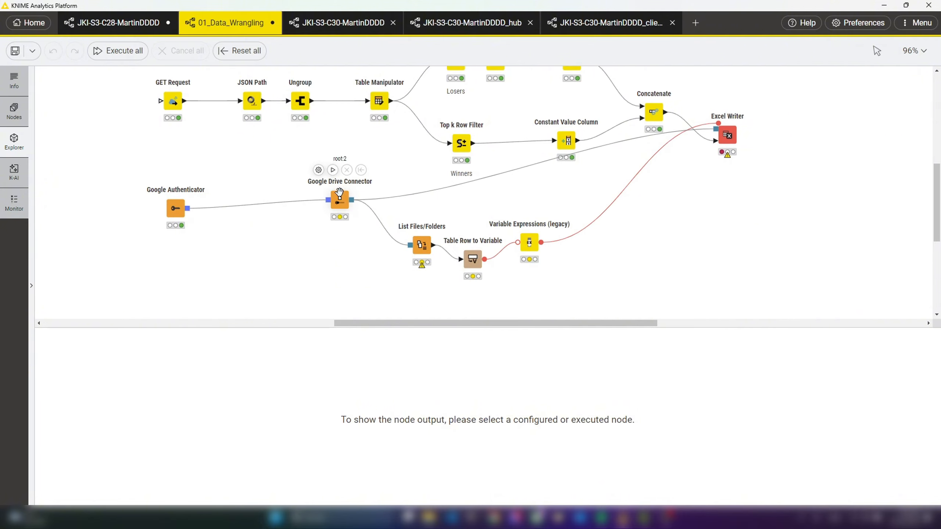
left_click(332, 169)
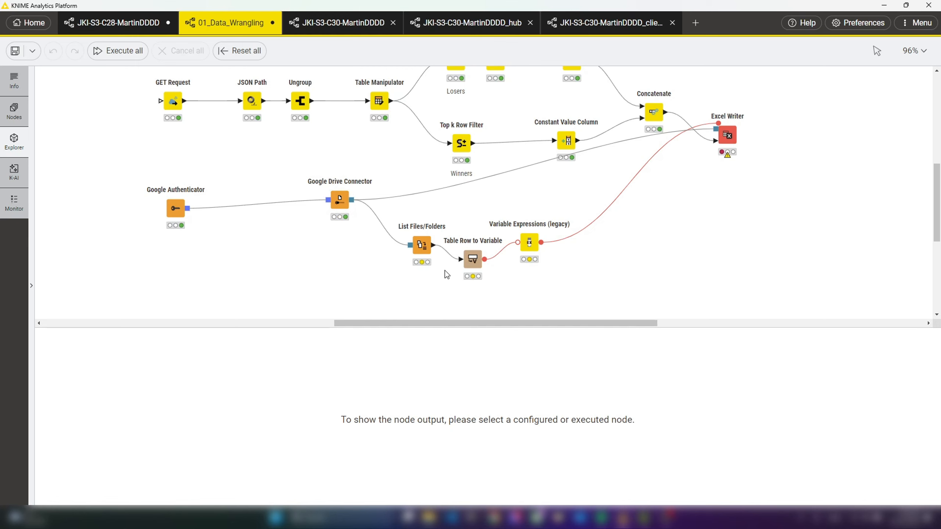
- Execute the List Files/Folders and Table Row to Variable nodes and display the output of each
mouse_move(421, 245)
left_click(415, 215)
left_click(422, 247)
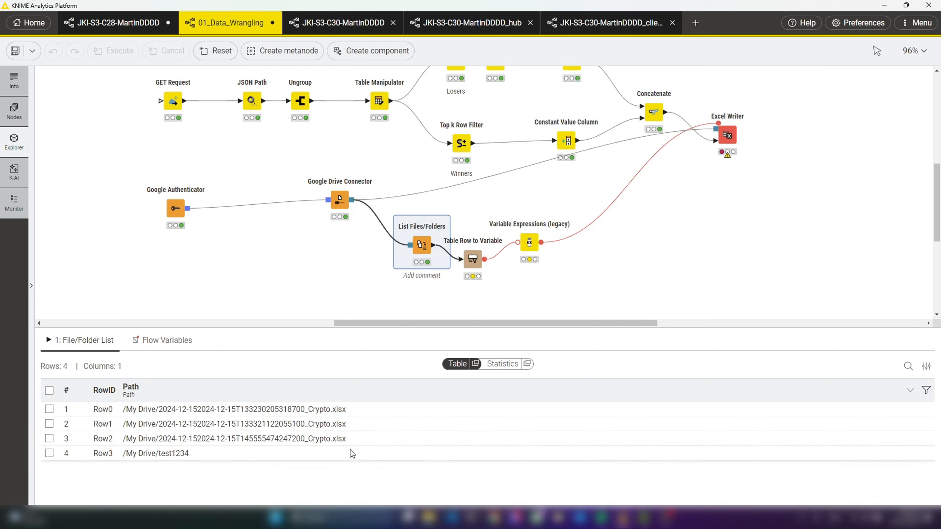
mouse_move(498, 247)
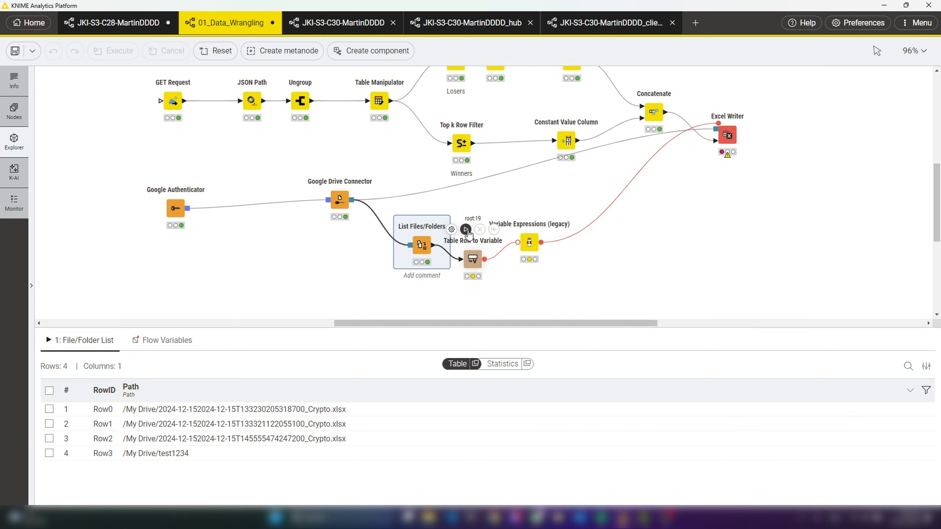
left_click(474, 259)
- Execute Variable Expressions (legacy), display its output variables, and execute the Excel Writer node to write the file to Google Drive
mouse_move(530, 240)
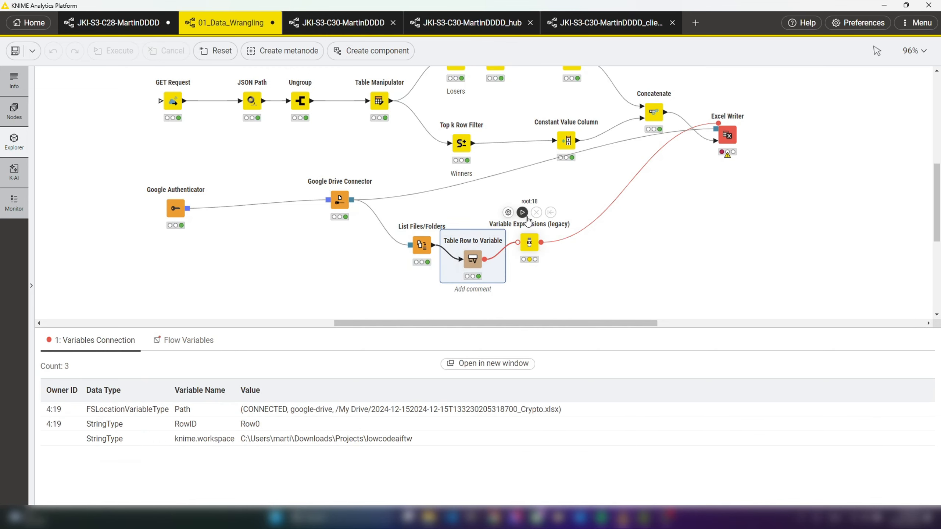
left_click(522, 212)
left_click(529, 242)
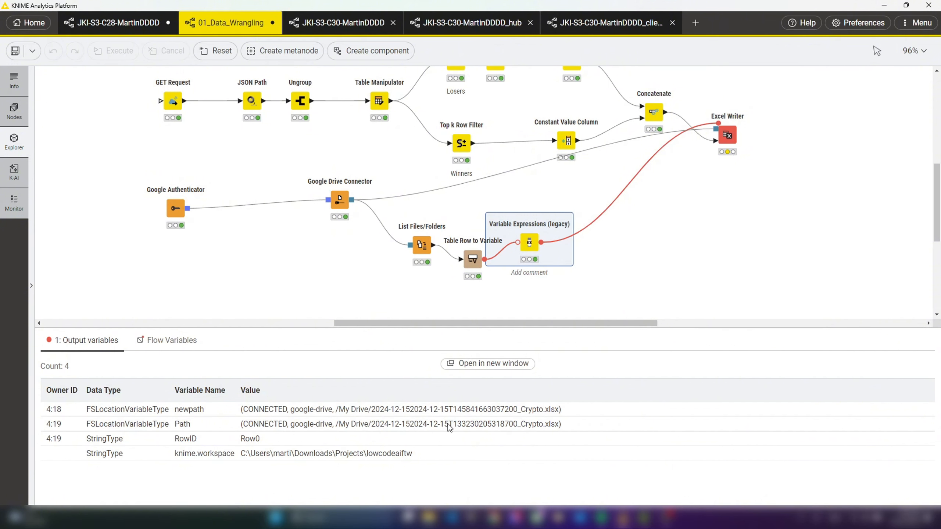
left_click(726, 134)
left_click(723, 104)
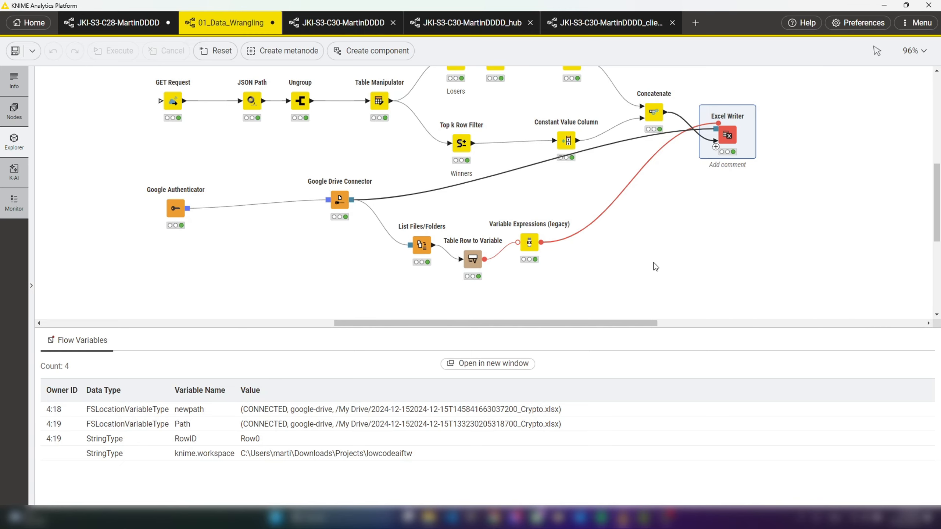
- Save the 01_Data_Wrangling workflow and reveal it in the space explorer
left_click(654, 263)
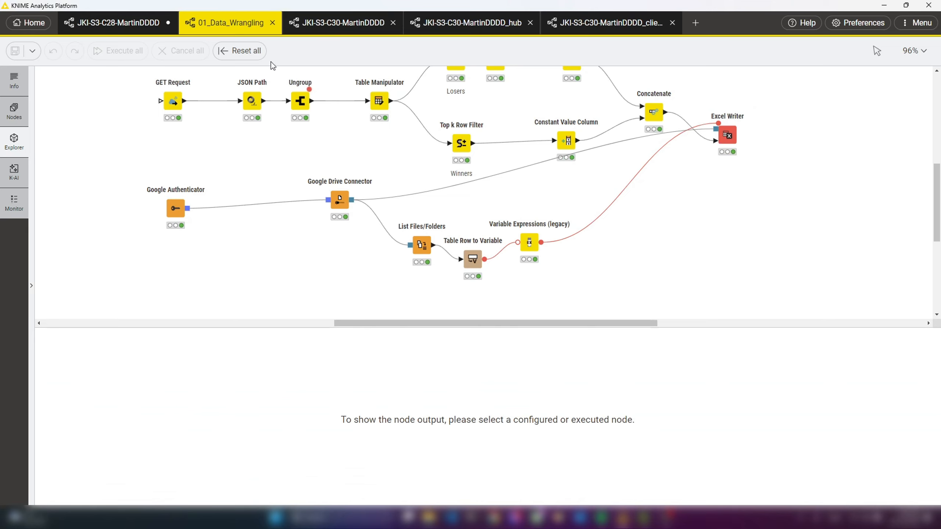
right_click(227, 23)
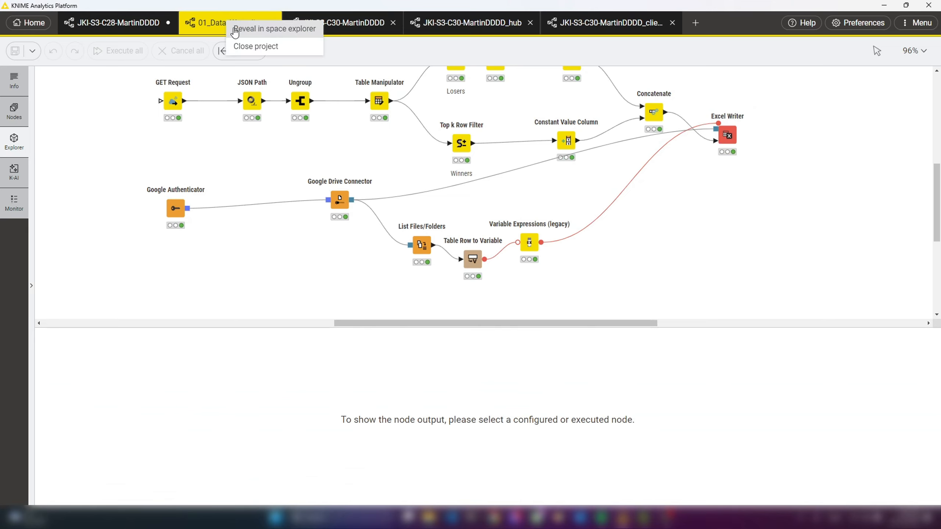
left_click(265, 30)
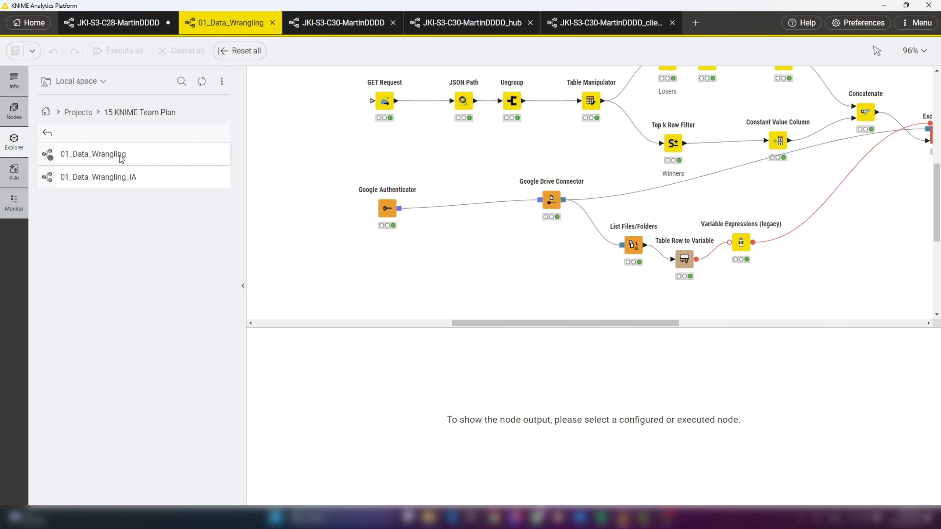
- Upload 01_Data_Wrangling from the local space to FinnovationFlowsTestSpace1 of the Finnovation Flows Team on the KNIME Community Hub
right_click(105, 156)
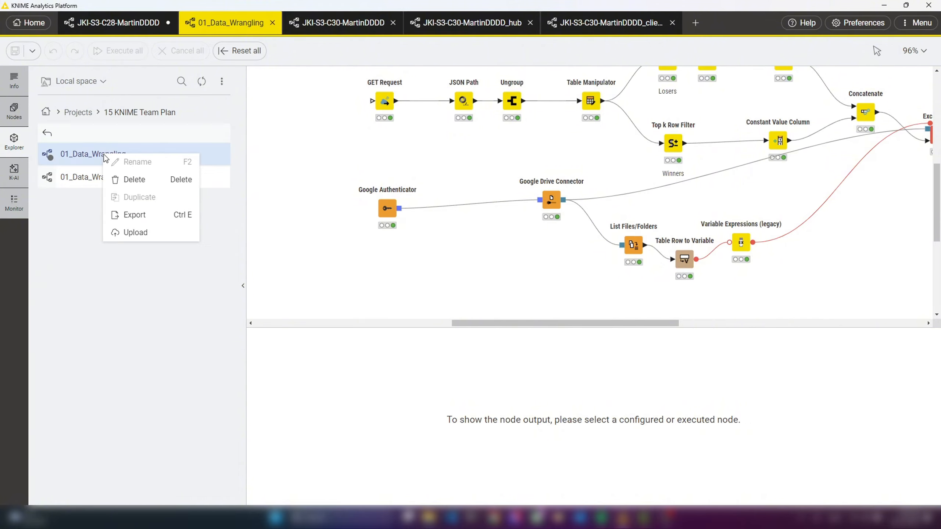
left_click(150, 233)
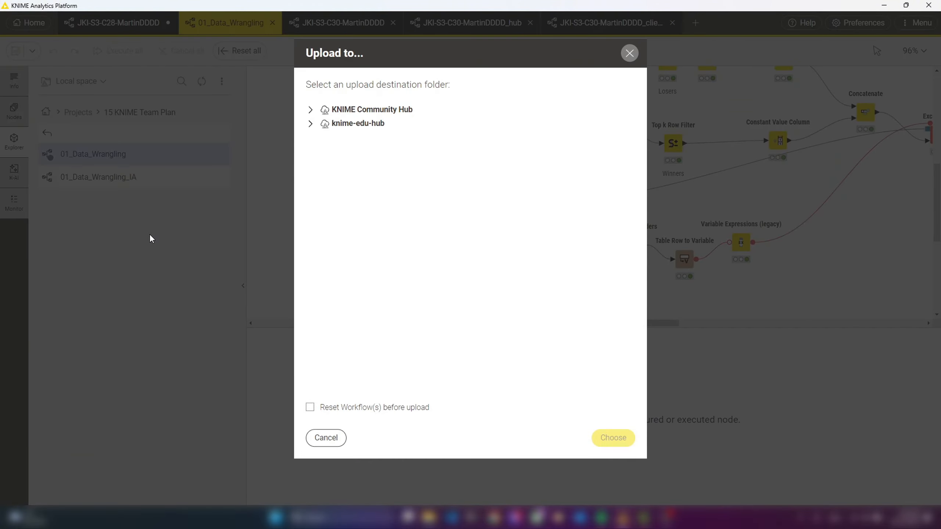
left_click(311, 110)
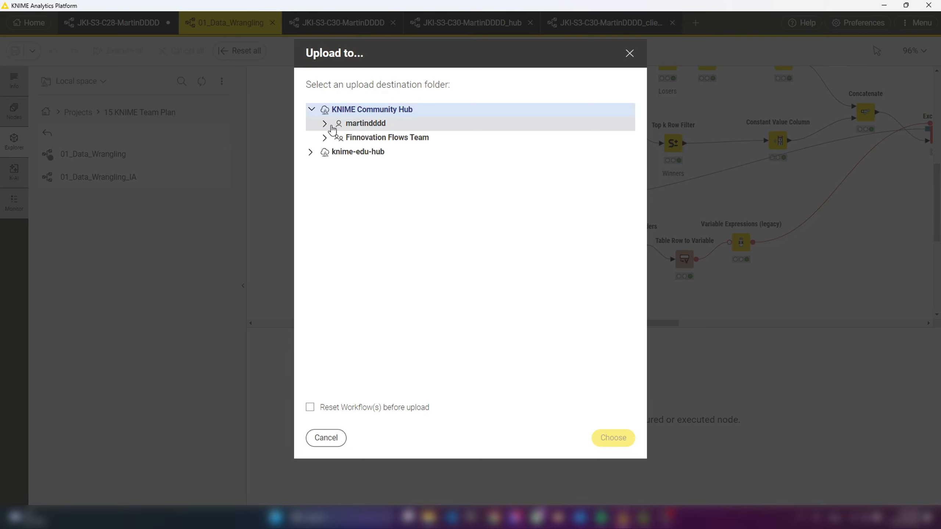
left_click(324, 137)
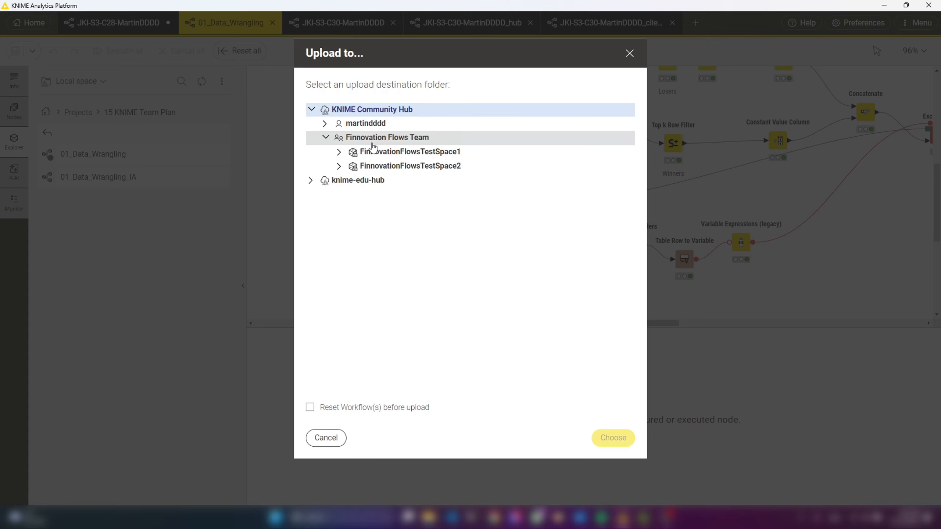
left_click(340, 155)
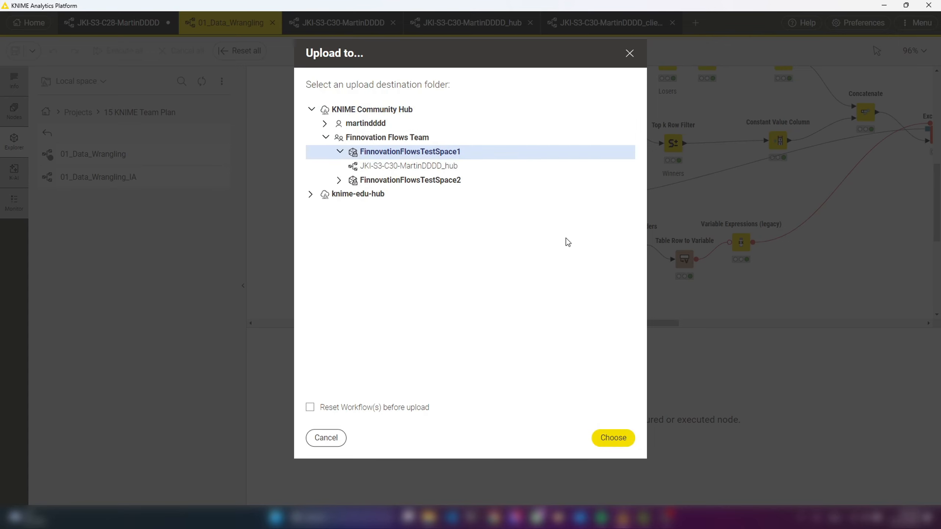
left_click(617, 438)
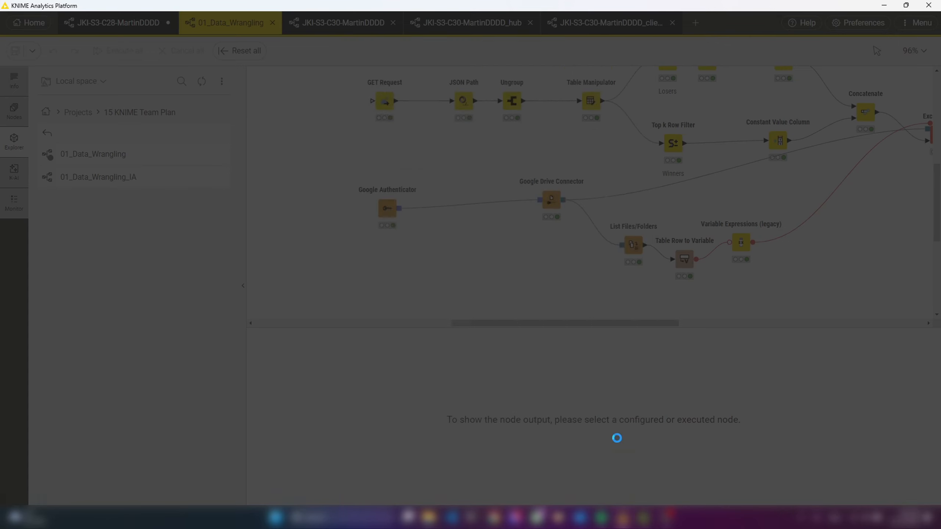
- Open the uploaded 01_Data_Wrangling workflow from FinnovationFlowsTestSpace1 in the Hub in the browser
left_click(31, 26)
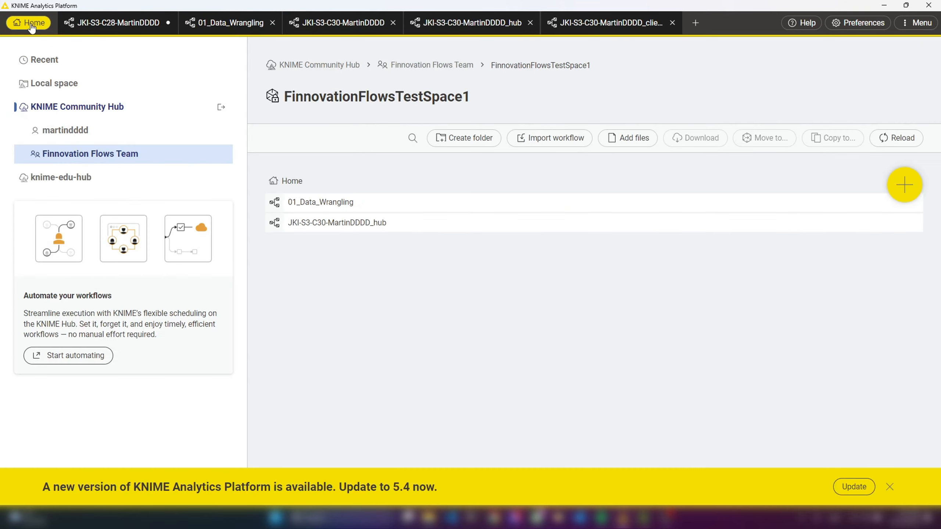
right_click(332, 203)
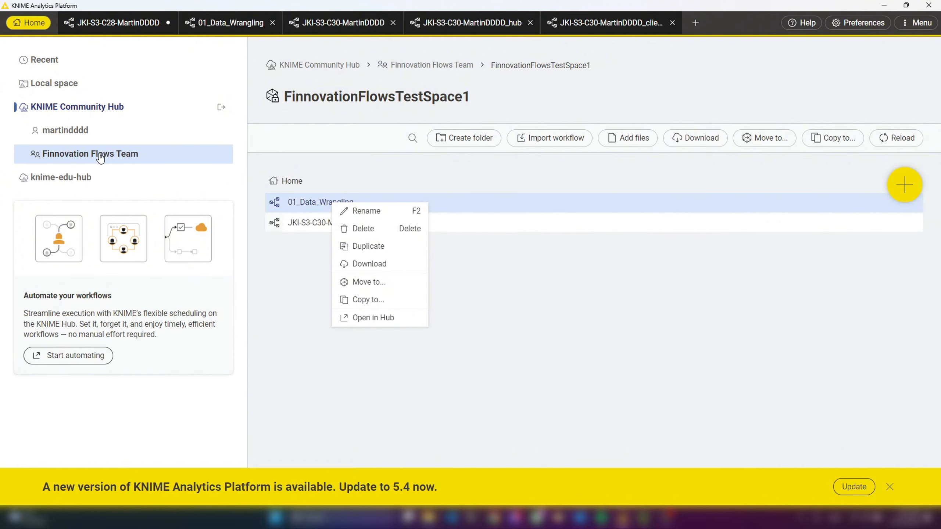
left_click(378, 319)
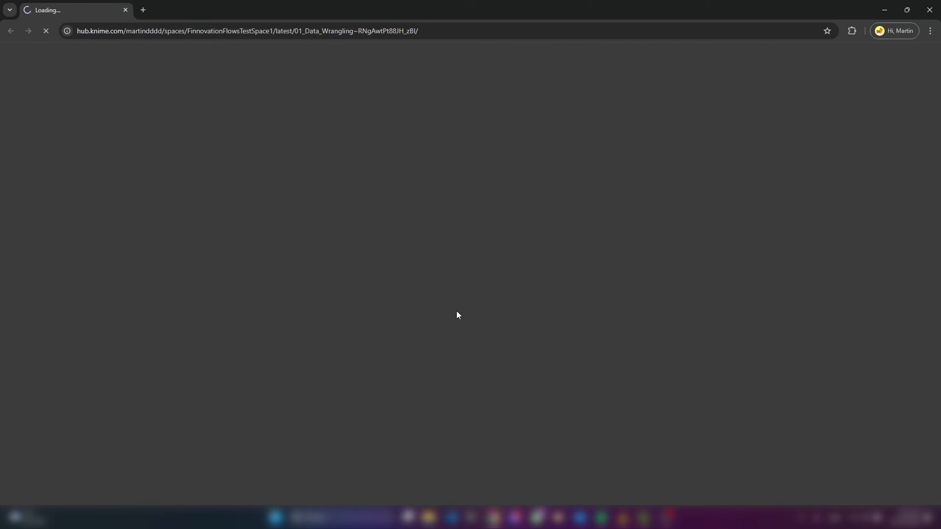
- Create a version of the 01_Data_Wrangling workflow named v1 with the description "test", and close the version history
scroll(485, 245, "down", 2)
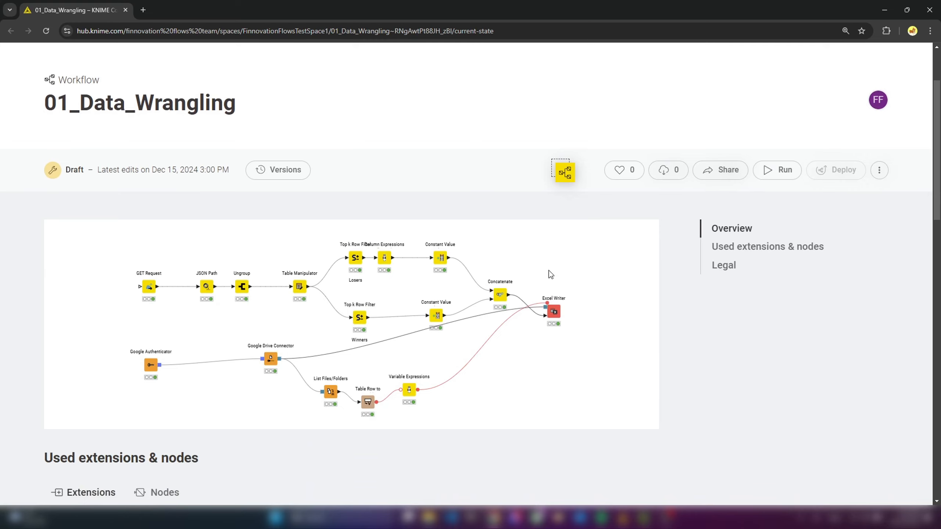
left_click(275, 177)
type("test")
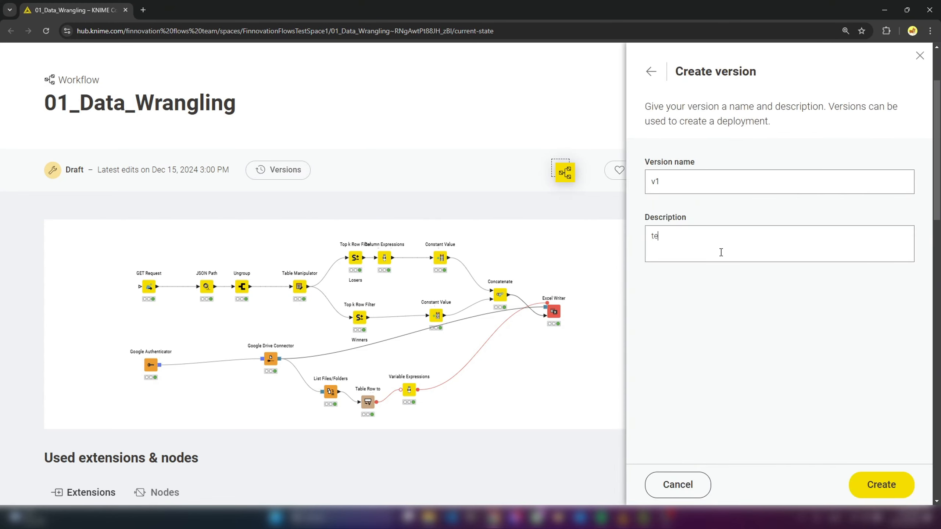
left_click(871, 478)
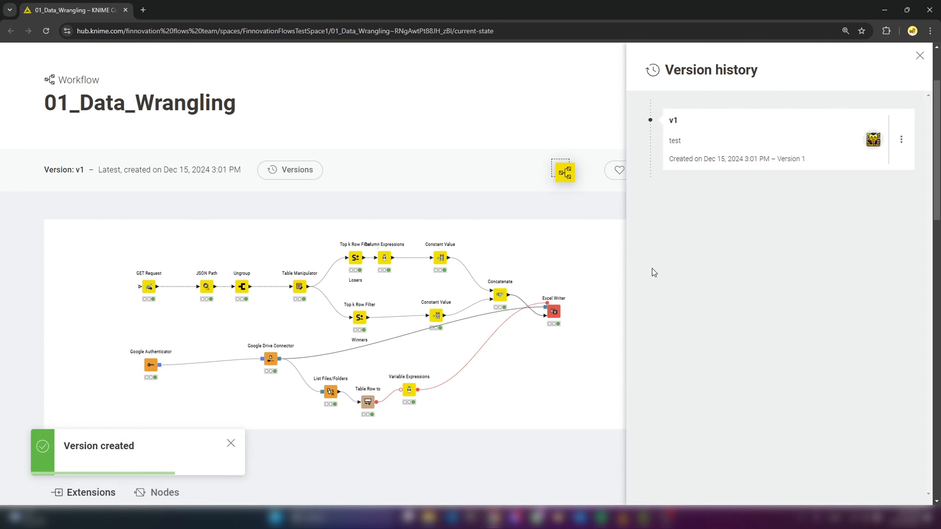
scroll(787, 266, "up", 1)
left_click(919, 55)
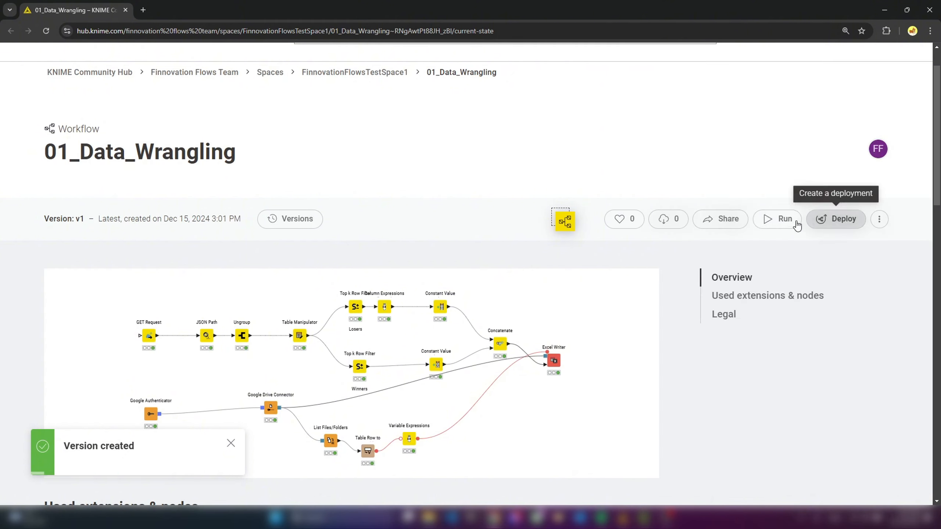
- Run version v1 of 01_Data_Wrangling ad hoc on the Hub, view the execution page, and close it
left_click(779, 225)
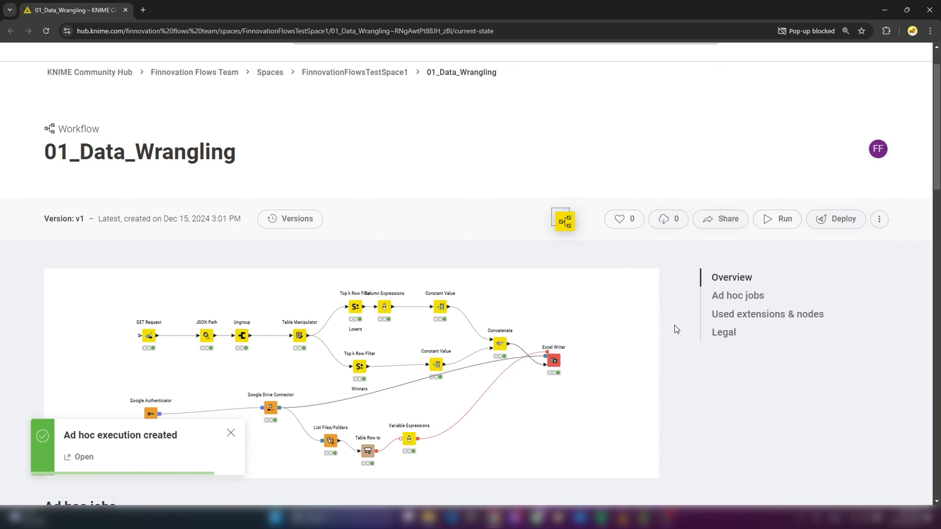
left_click(82, 457)
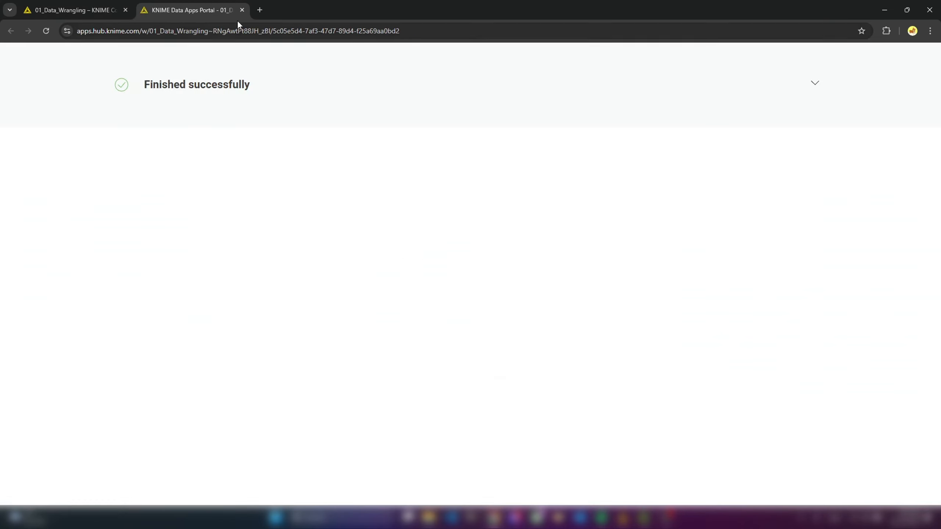
left_click(242, 10)
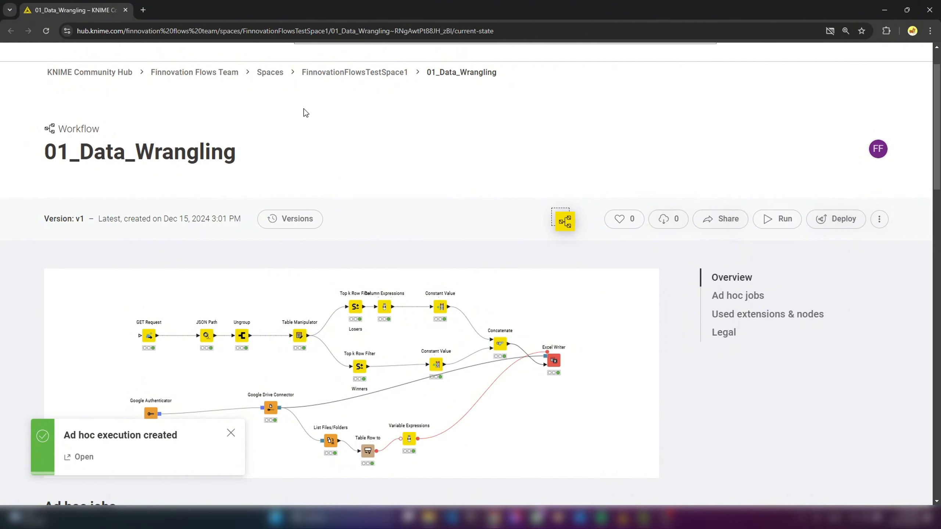
- Open the Finnovation Flows Team's execution resources and view the jobs of its dedicated execution context
left_click(270, 72)
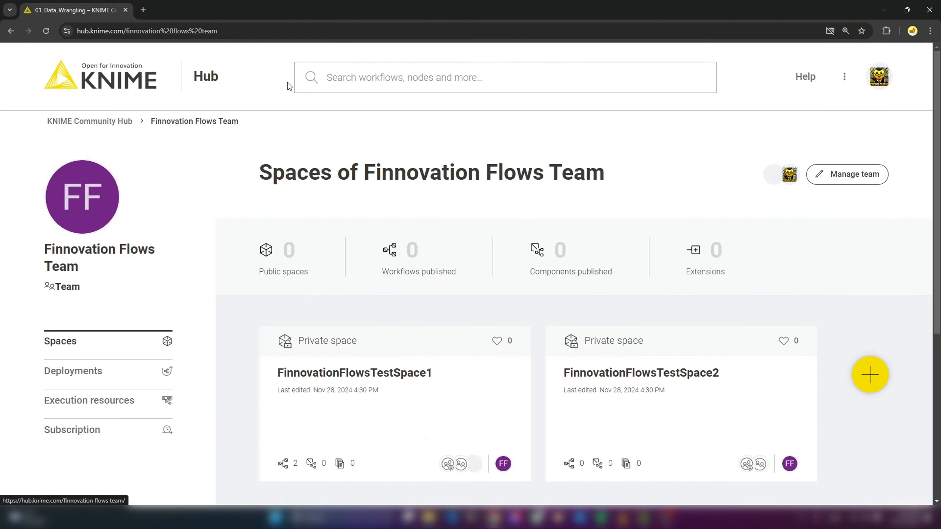
left_click(107, 402)
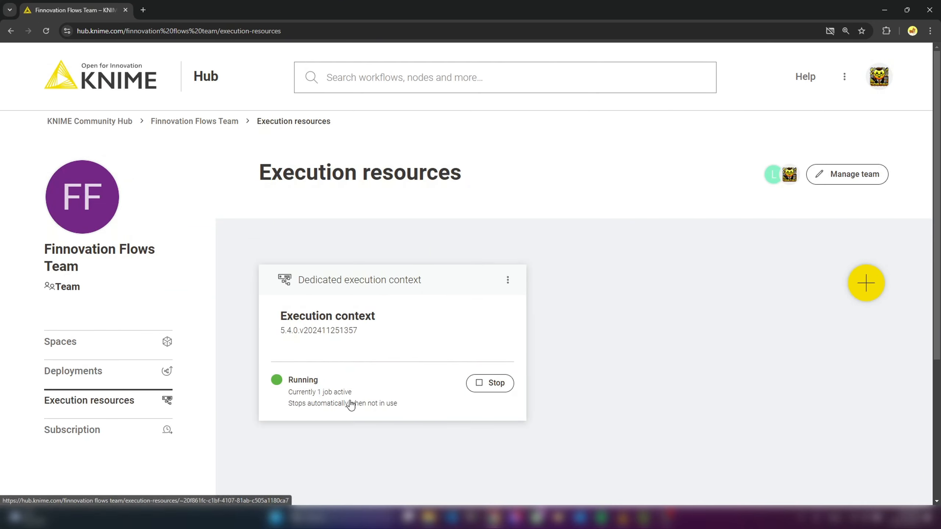
left_click(350, 401)
scroll(542, 352, "down", 5)
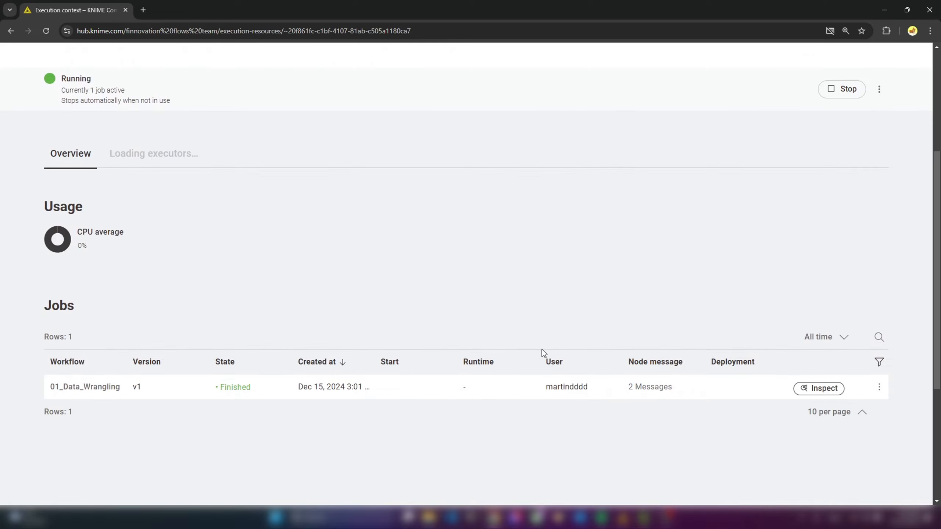
scroll(534, 362, "down", 1)
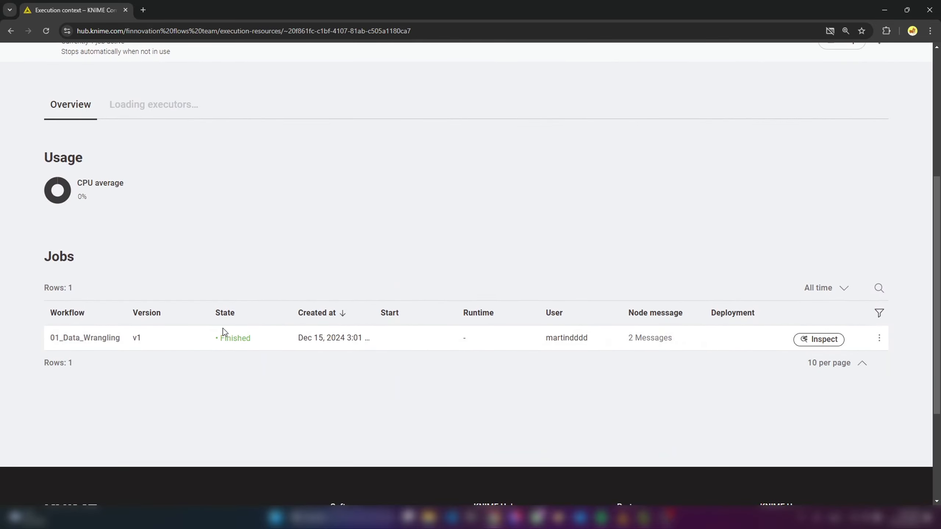
- Inspect the 01_Data_Wrangling job and display the output of its List Files/Folders node
left_click(821, 343)
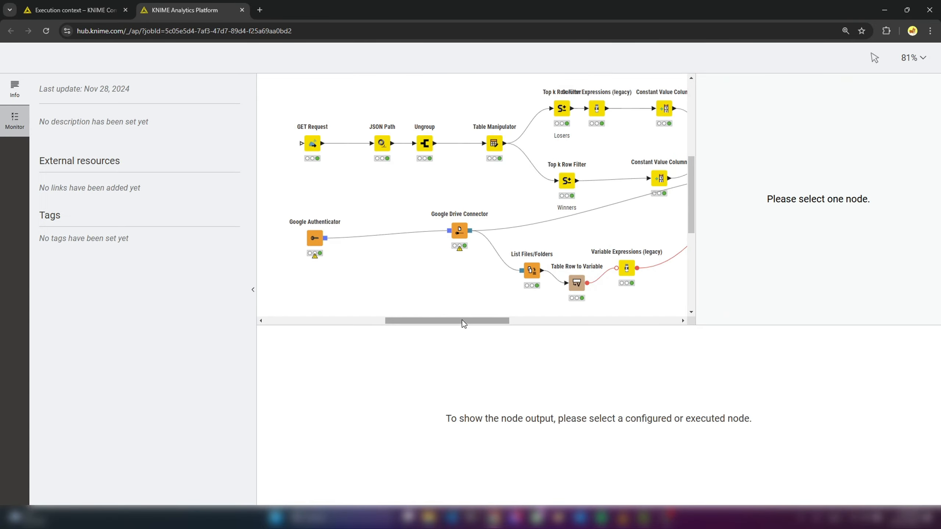
left_click_drag(466, 321, 489, 322)
left_click(450, 270)
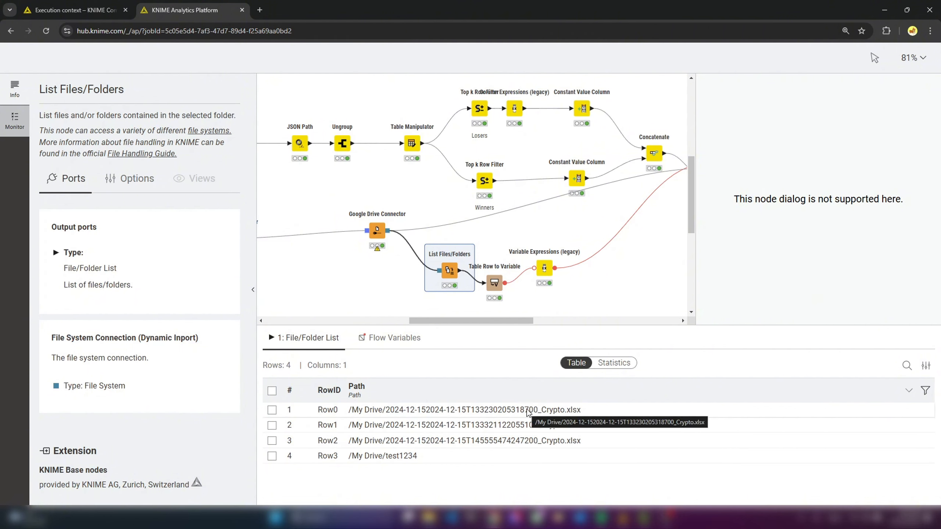
- Switch to KNIME Analytics Platform, then reset and re-execute the List Files/Folders node in the local 01_Data_Wrangling workflow
mouse_move(623, 518)
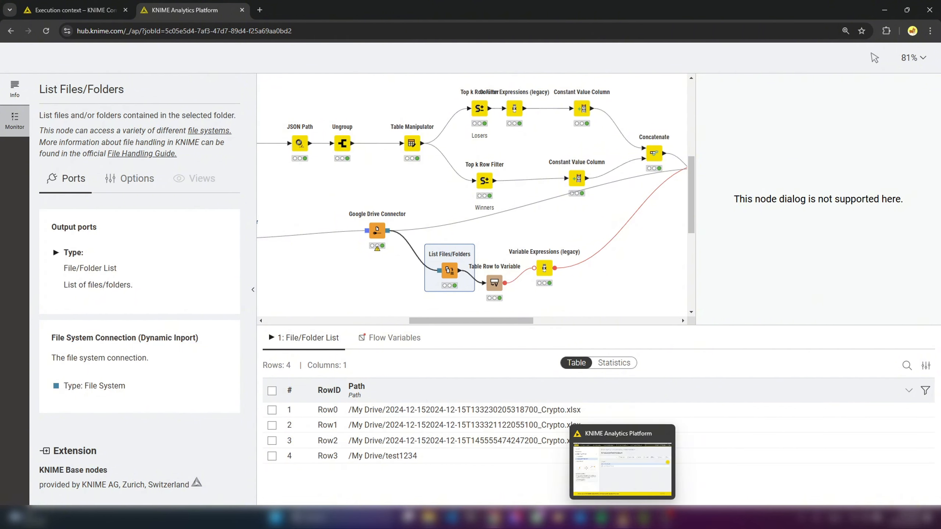
left_click(622, 472)
left_click(226, 24)
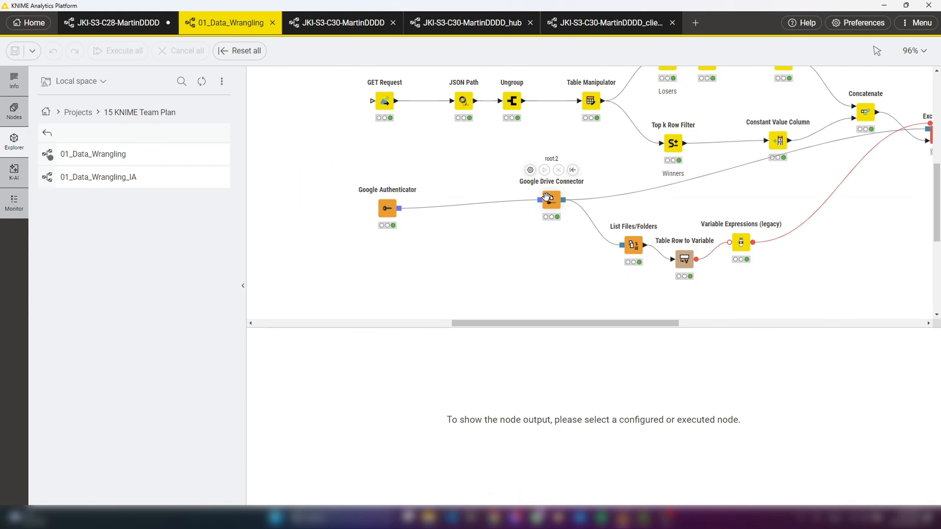
left_click(555, 200)
left_click(632, 245)
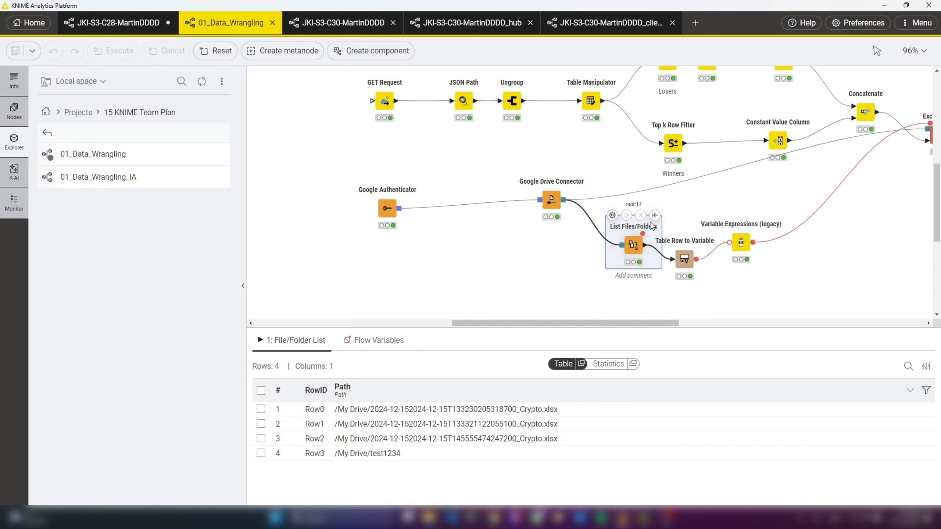
left_click(654, 215)
left_click(626, 215)
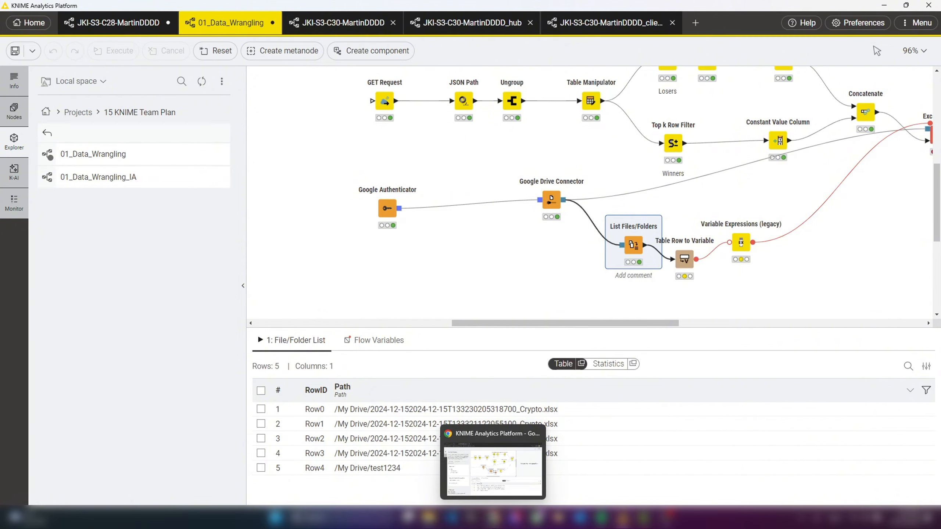
- Return to the Hub in the browser, stop the Finnovation Flows Team's dedicated execution context, and open the team's deployments
left_click(492, 517)
left_click(242, 10)
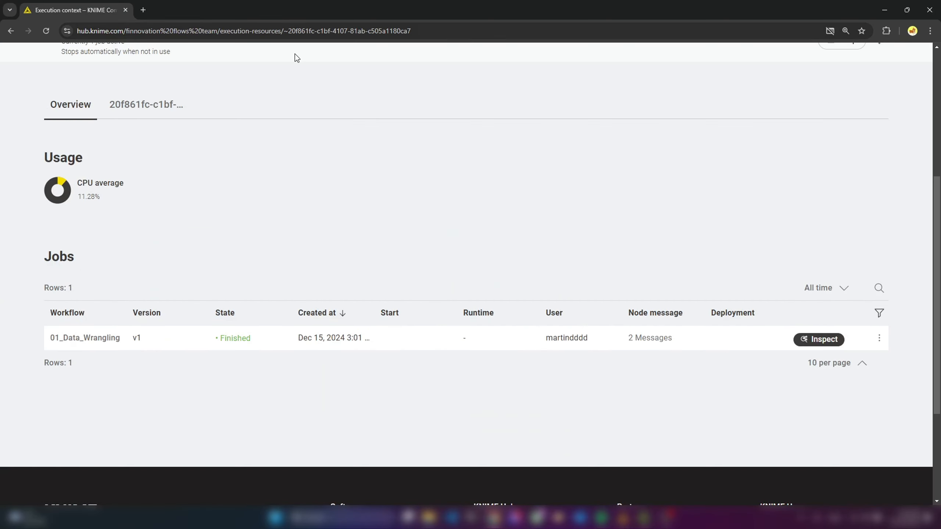
scroll(554, 319, "up", 3)
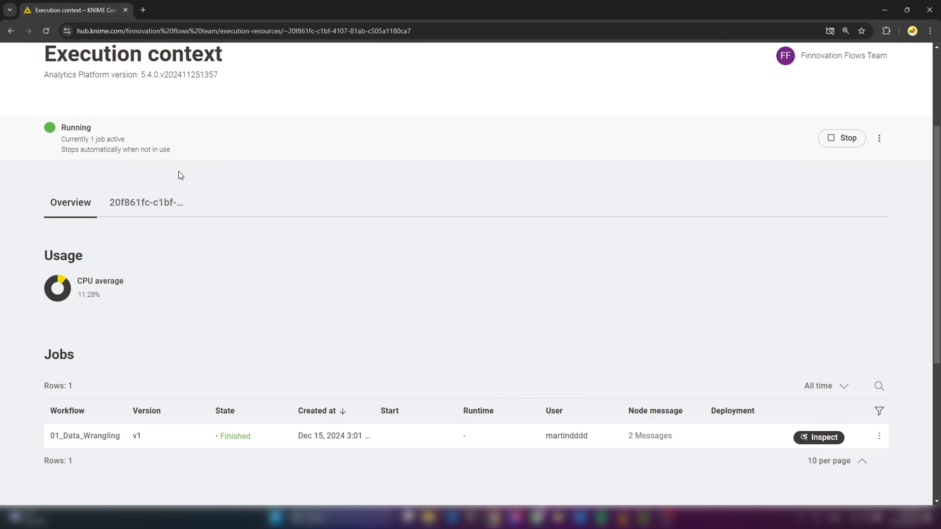
scroll(318, 257, "up", 3)
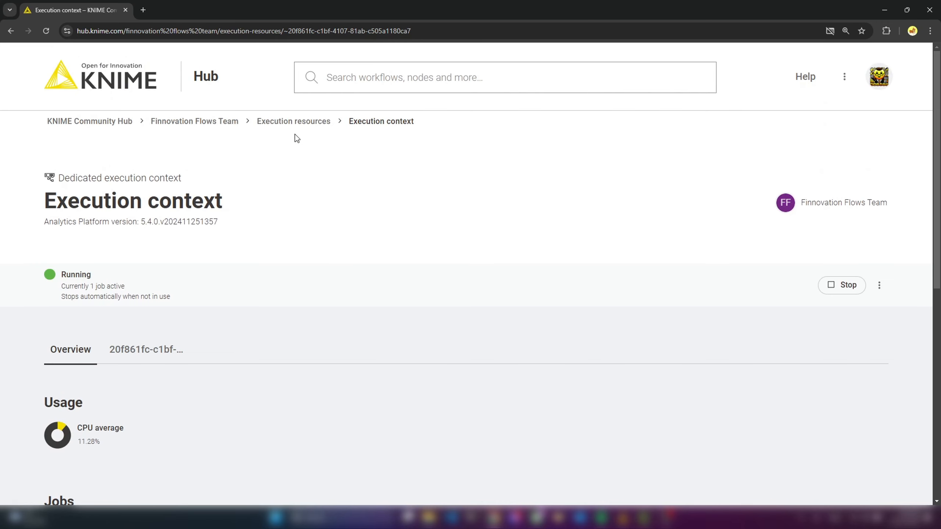
left_click(293, 122)
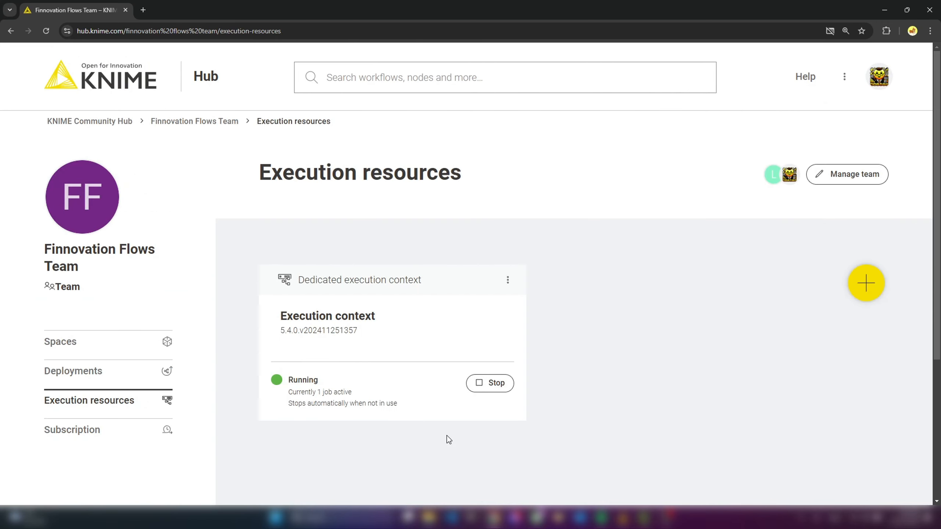
left_click(497, 384)
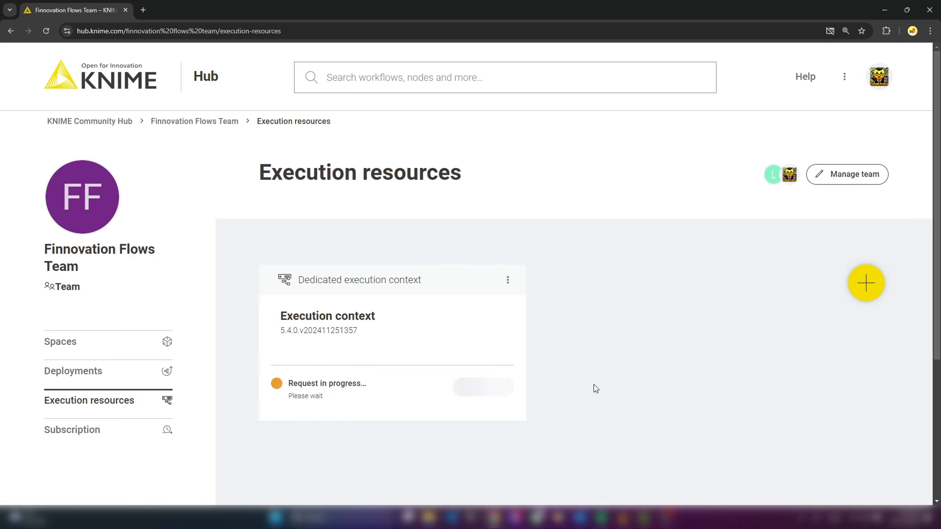
left_click(85, 371)
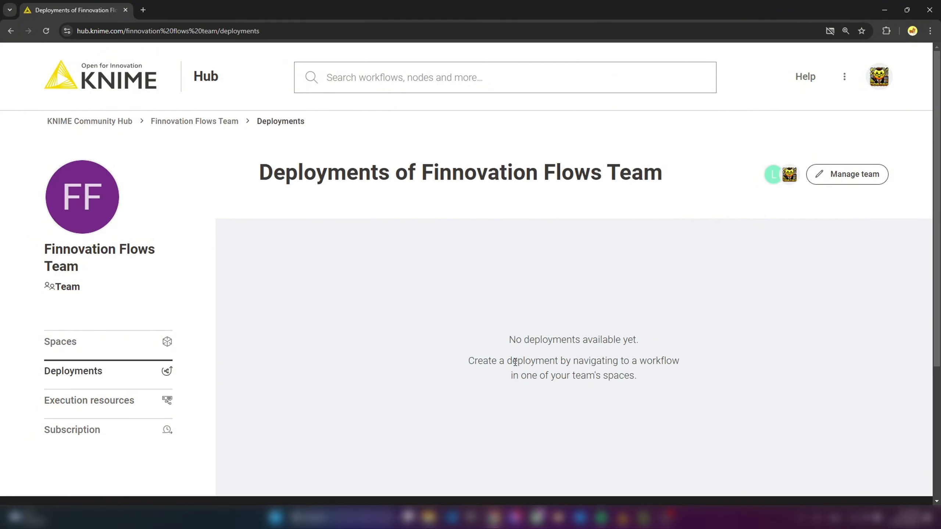
- Open the 01_Data_Wrangling workflow in the team's FinnovationFlowsTestSpace1 space
scroll(311, 278, "down", 2)
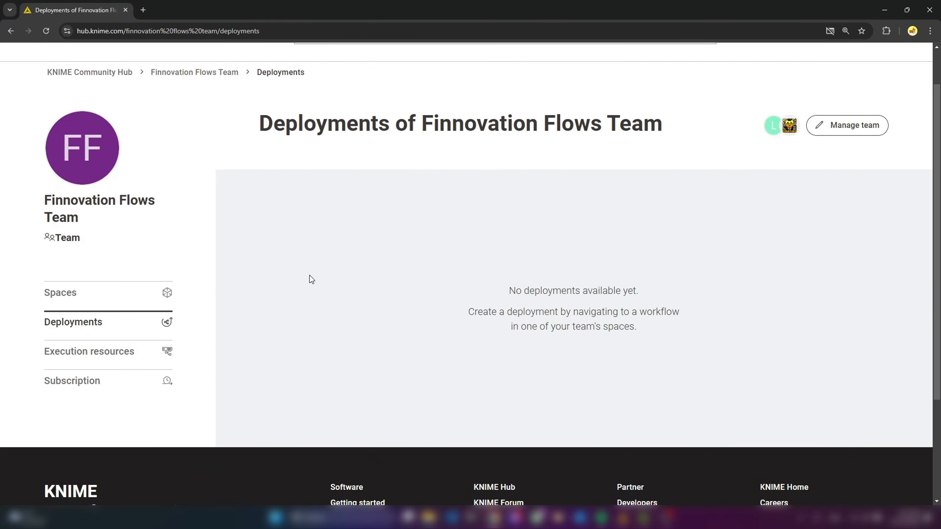
left_click(66, 293)
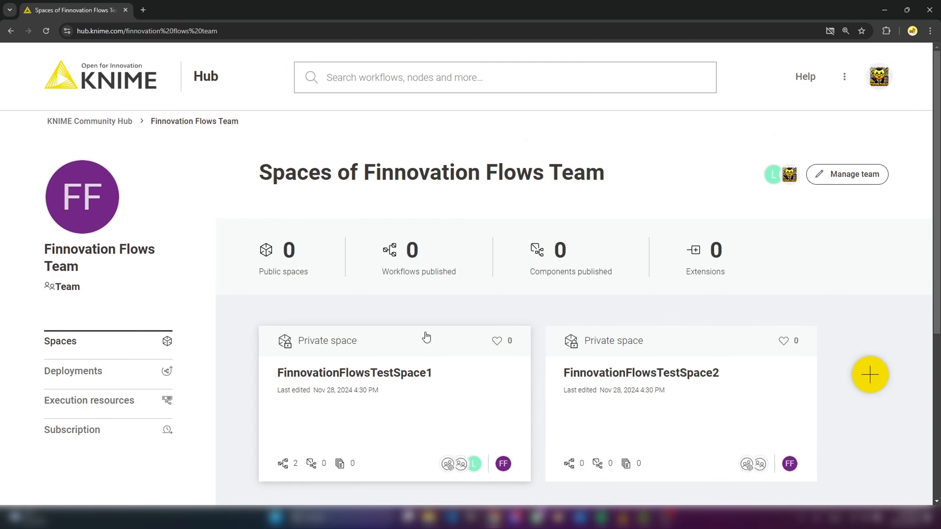
scroll(426, 336, "down", 2)
left_click(392, 332)
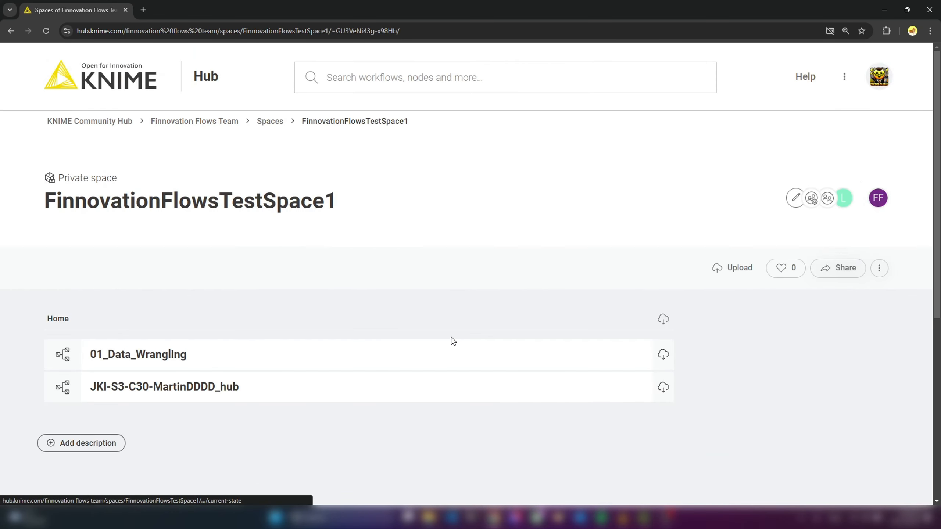
left_click(158, 356)
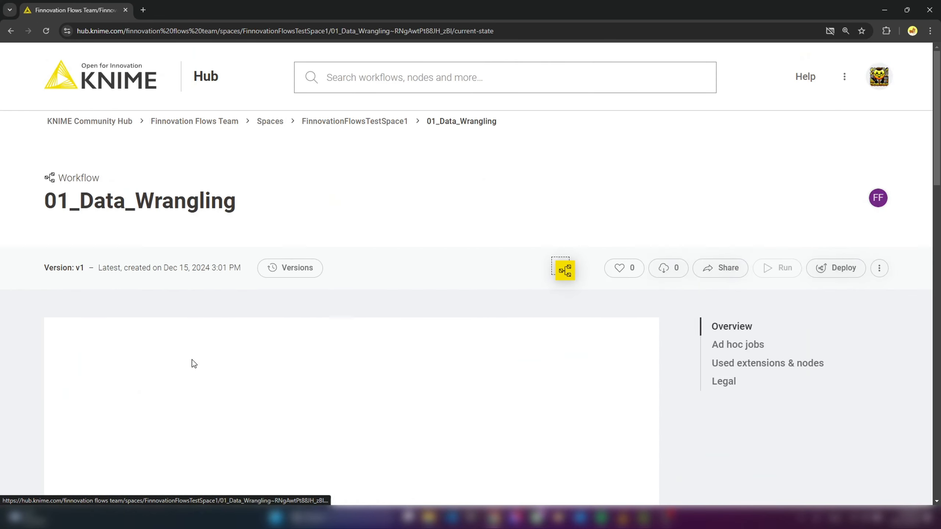
- Start a schedule deployment for 01_Data_Wrangling and have its execution repeat every 2 minutes
left_click(828, 273)
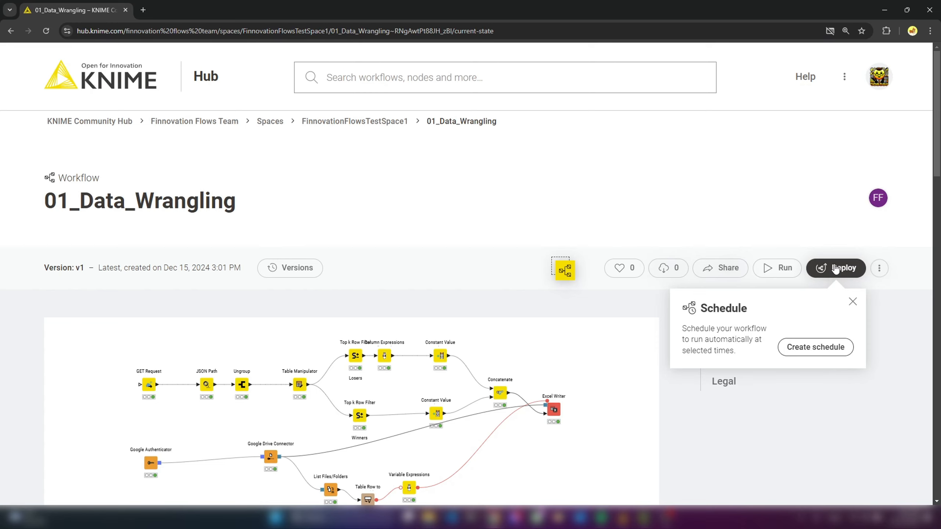
left_click(808, 353)
scroll(844, 332, "down", 2)
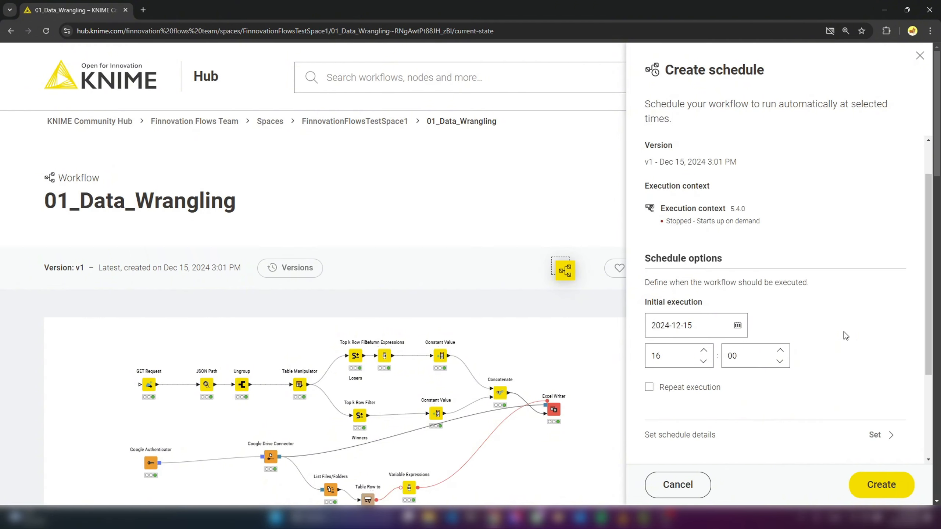
scroll(844, 332, "down", 1)
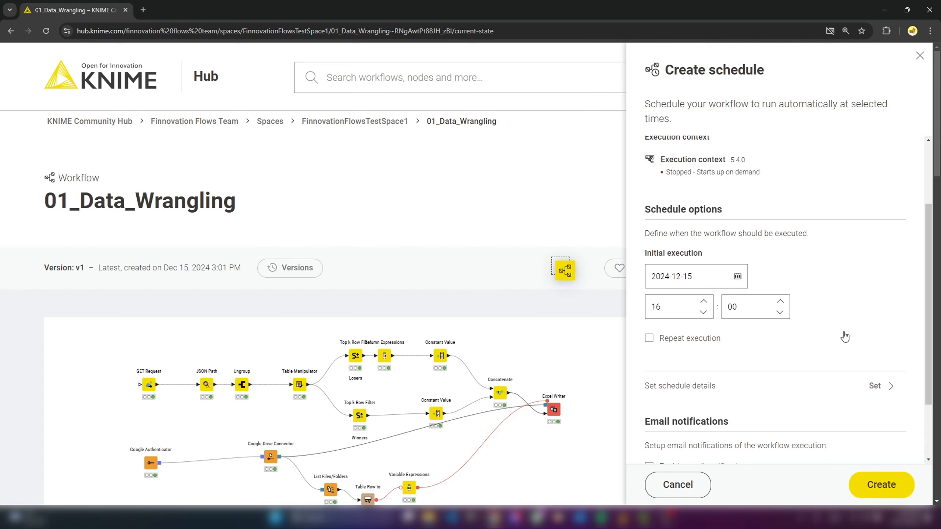
left_click(650, 339)
scroll(832, 331, "down", 1)
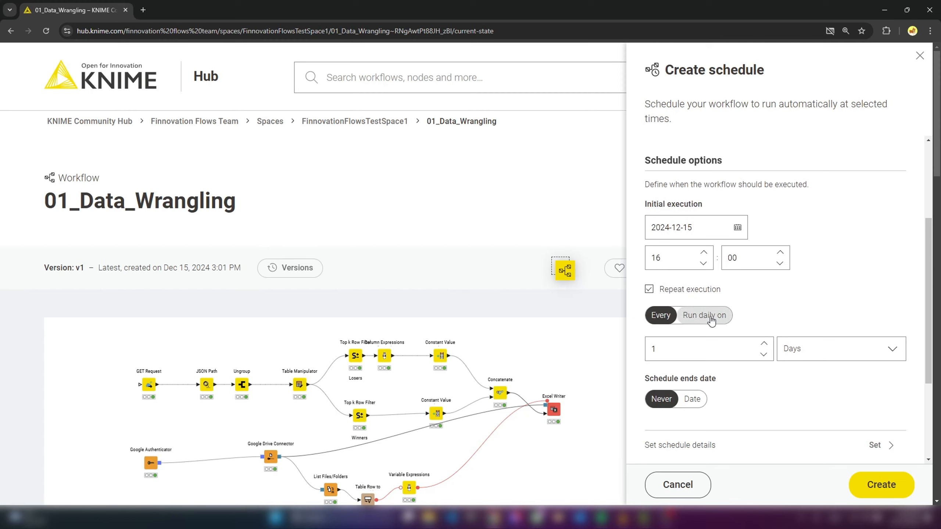
double_click(694, 353)
type("2")
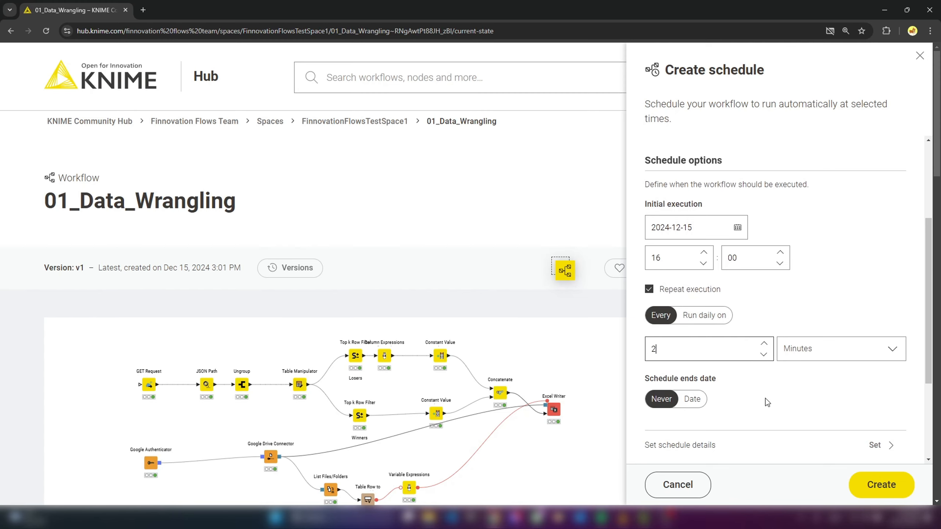
- Set the schedule's initial execution time to 15:06
left_click(703, 264)
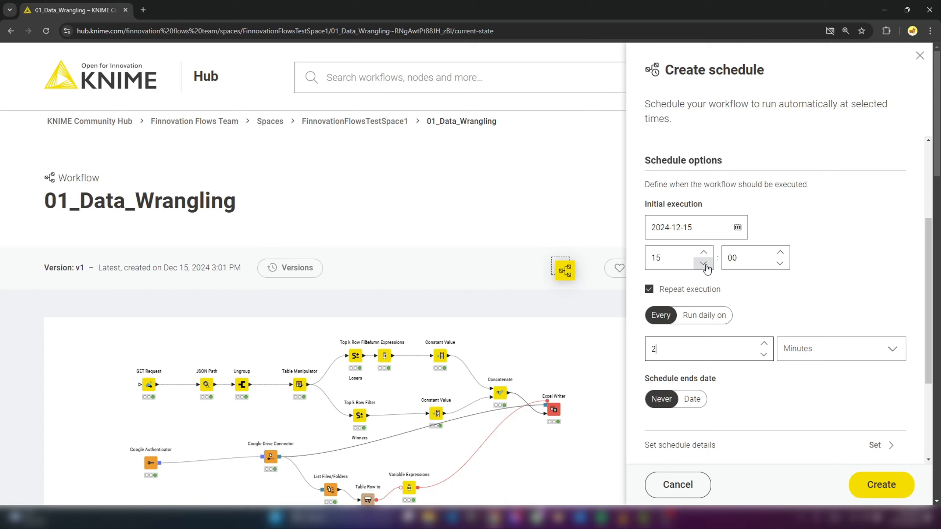
left_click(780, 252)
left_click(780, 253)
left_click(780, 253)
left_click(780, 253)
- Set the schedule to end on 2024-12-16 at 15:15, then create the schedule
left_click(692, 398)
left_click(703, 420)
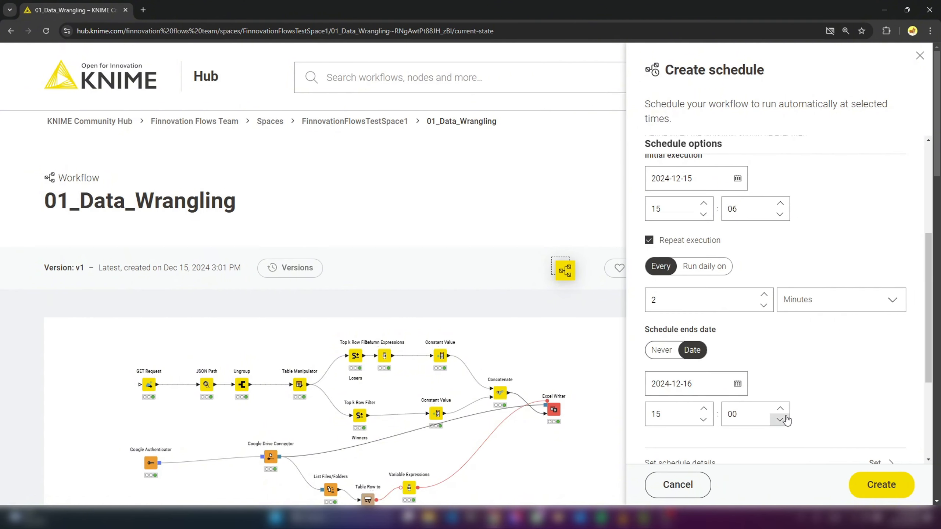
double_click(721, 415)
scroll(871, 390, "down", 2)
scroll(825, 292, "down", 1)
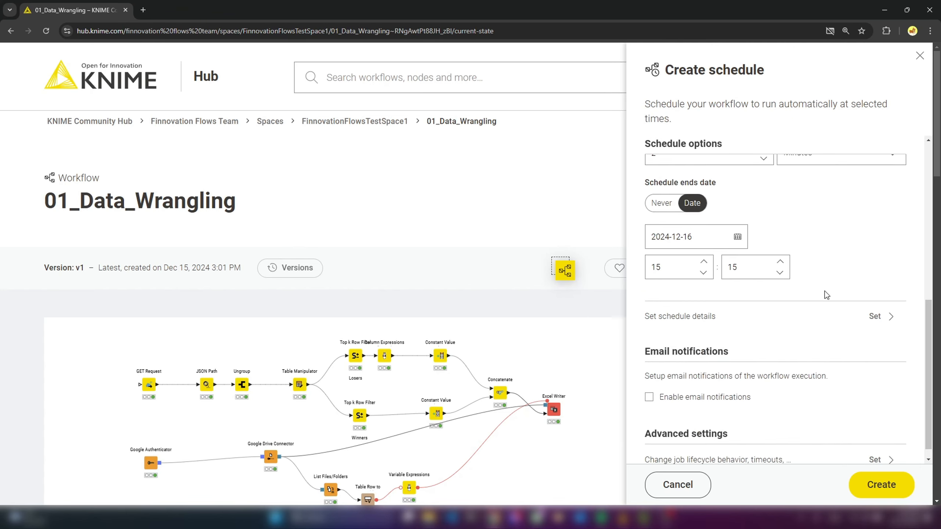
scroll(817, 331, "down", 1)
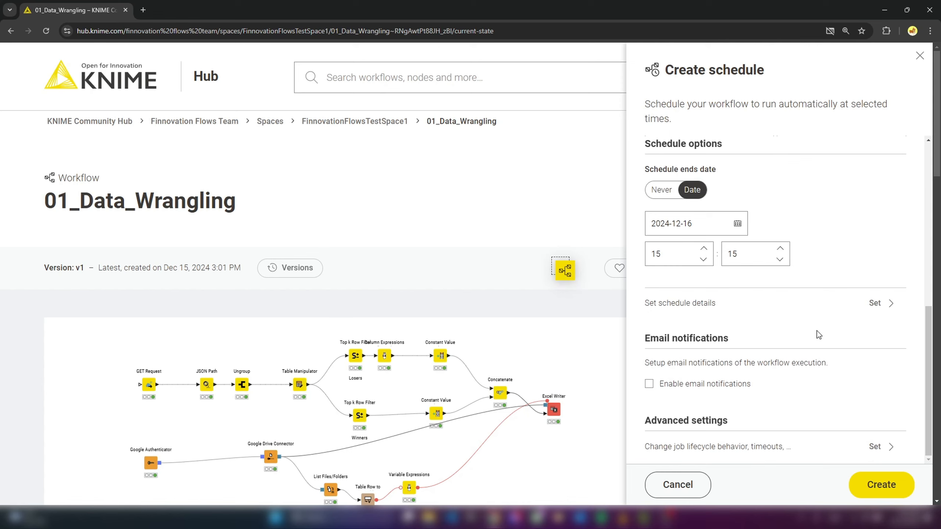
left_click(878, 485)
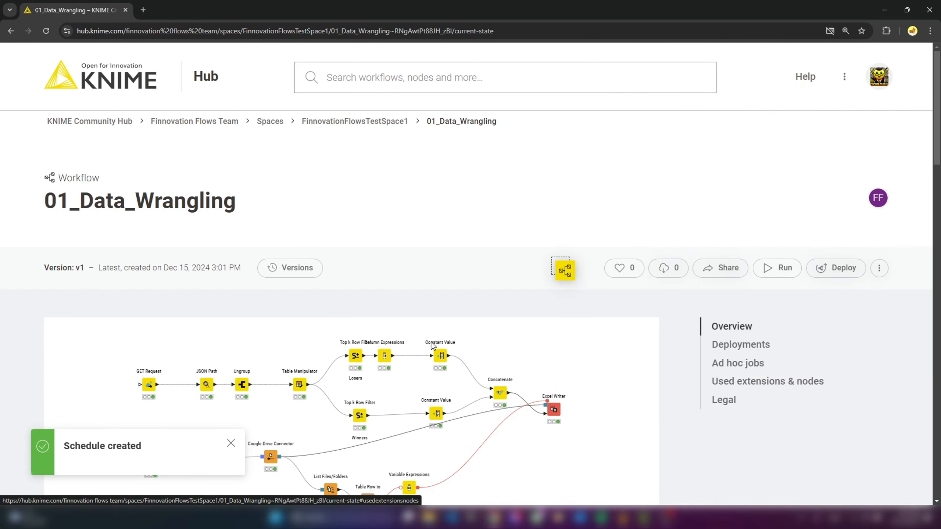
- Check the Finnovation Flows Team's deployments and execution resources for the scheduled workflow
left_click(270, 121)
left_click(98, 372)
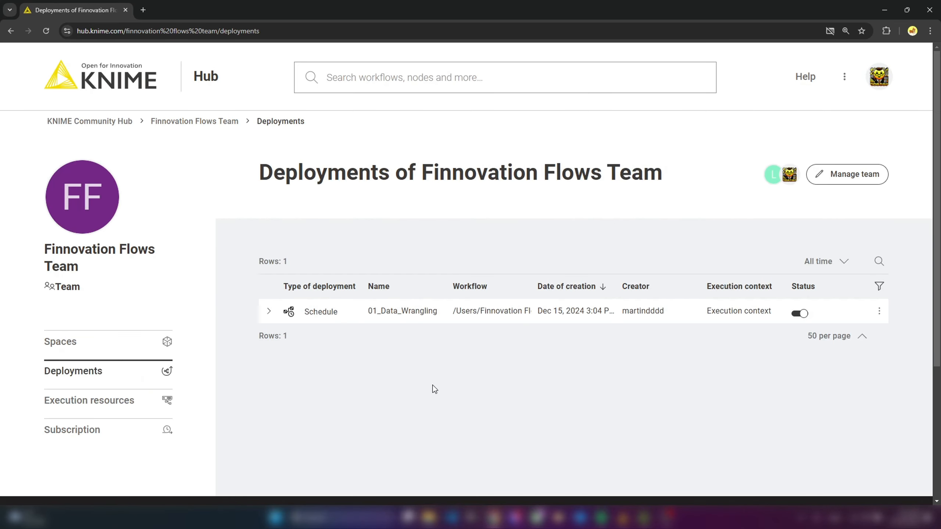
left_click(89, 400)
left_click(113, 371)
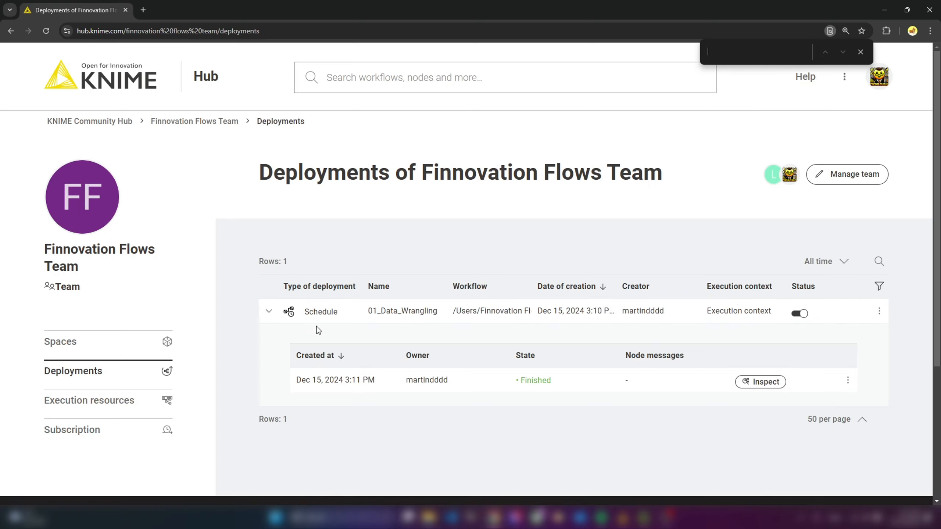
- Inspect the finished job of the 01_Data_Wrangling schedule and close the inspection tab
left_click(762, 382)
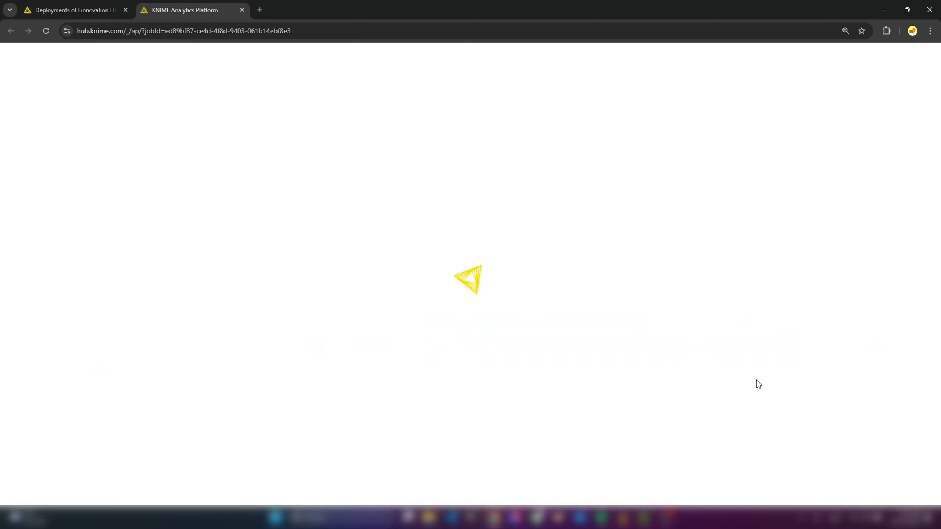
left_click_drag(500, 322, 502, 321)
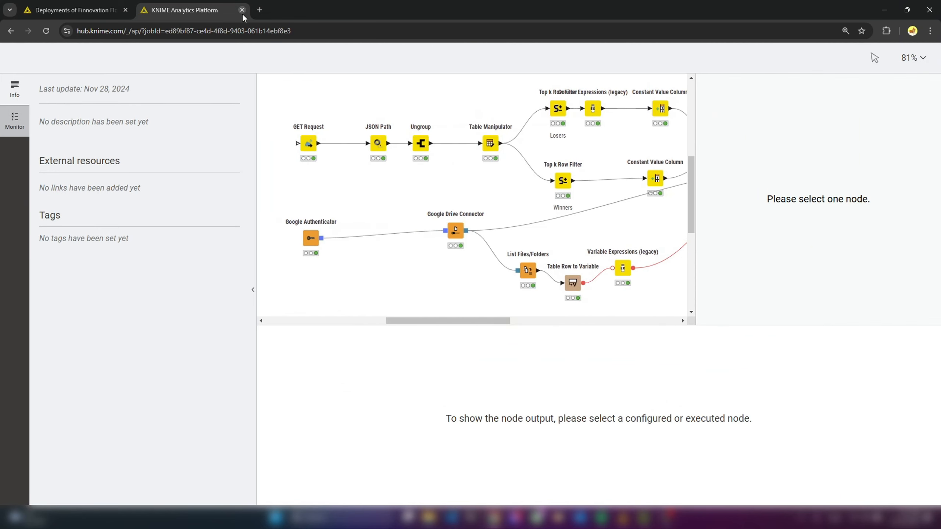
left_click(242, 10)
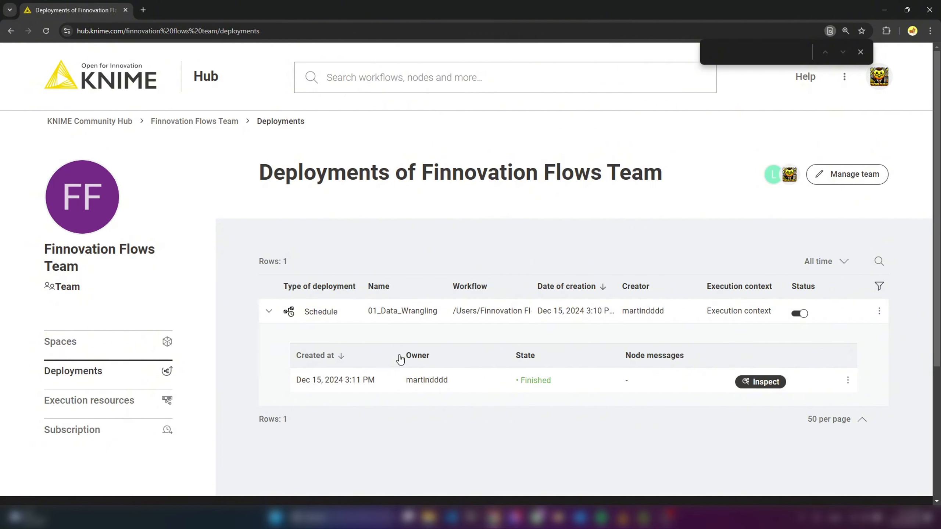
- Switch to KNIME Analytics Platform, then reset and re-execute the List Files/Folders node to refresh the Google Drive file list
mouse_move(624, 519)
left_click(628, 478)
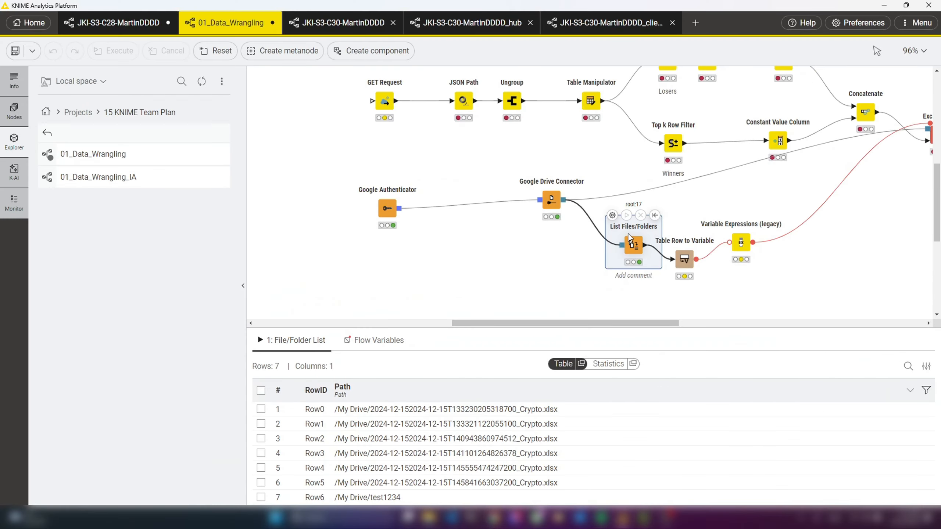
left_click(654, 215)
left_click(625, 215)
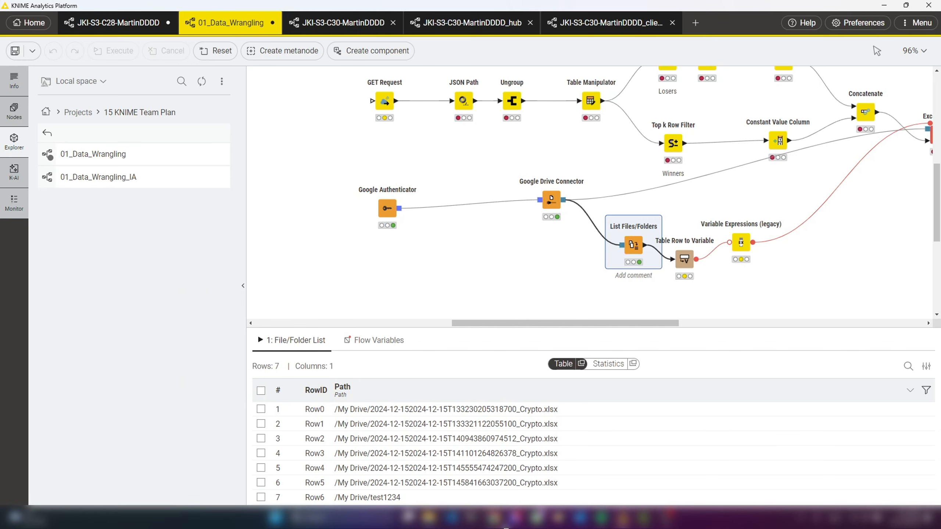
- Return to the Hub in the browser, expand the 01_Data_Wrangling schedule's jobs and inspect the most recent one
left_click(497, 519)
left_click(268, 313)
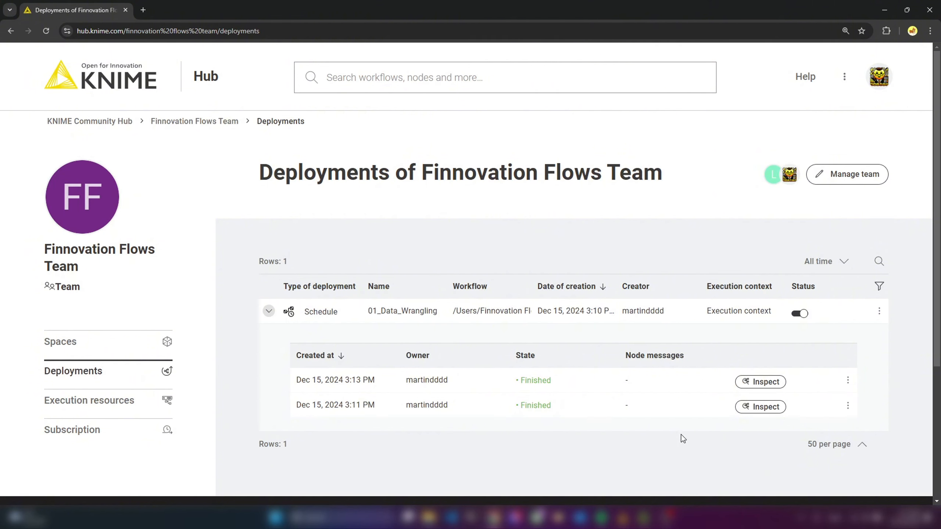
scroll(678, 450, "down", 2)
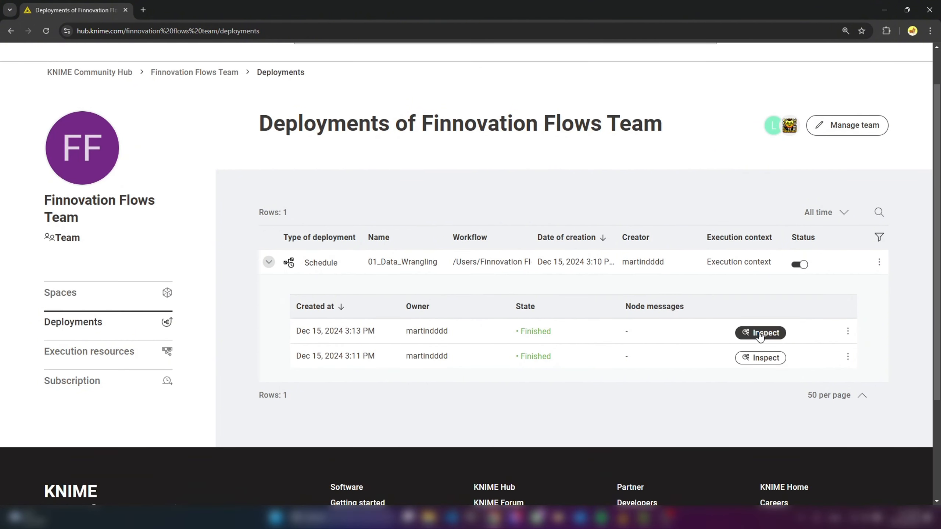
left_click(759, 334)
- Switch back to KNIME Analytics Platform, then reset and execute the local List Files/Folders node again
mouse_move(623, 517)
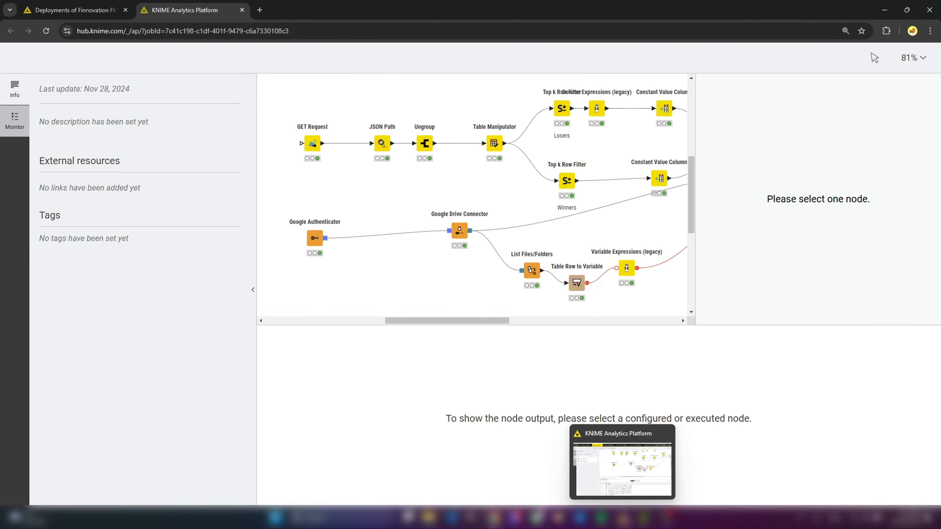
left_click(624, 466)
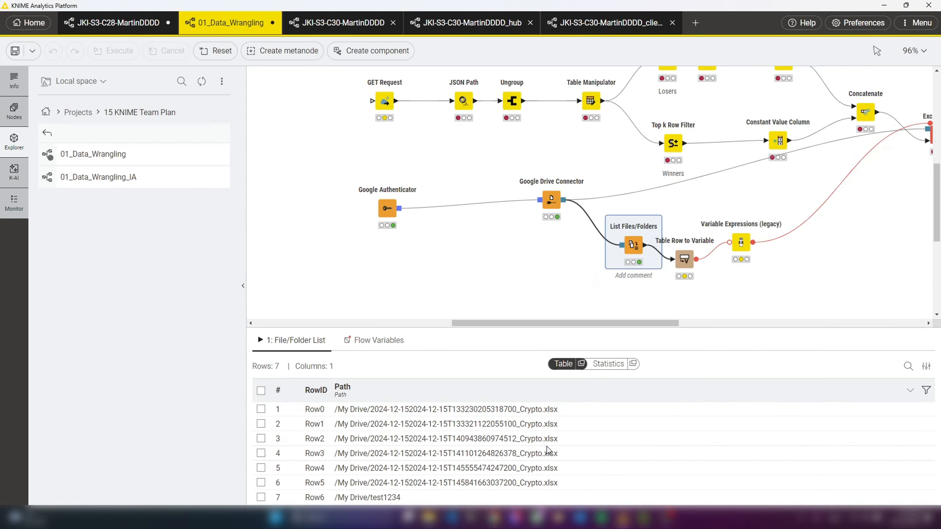
left_click(654, 216)
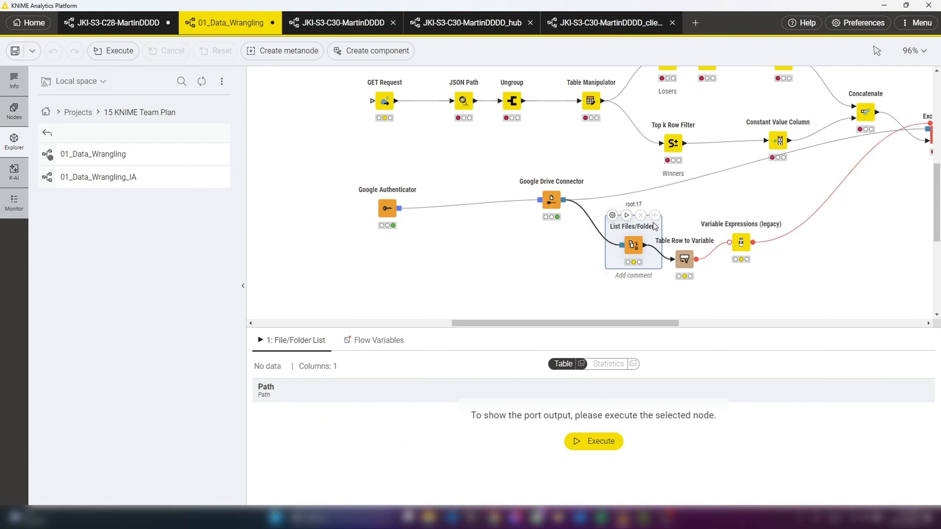
left_click(625, 216)
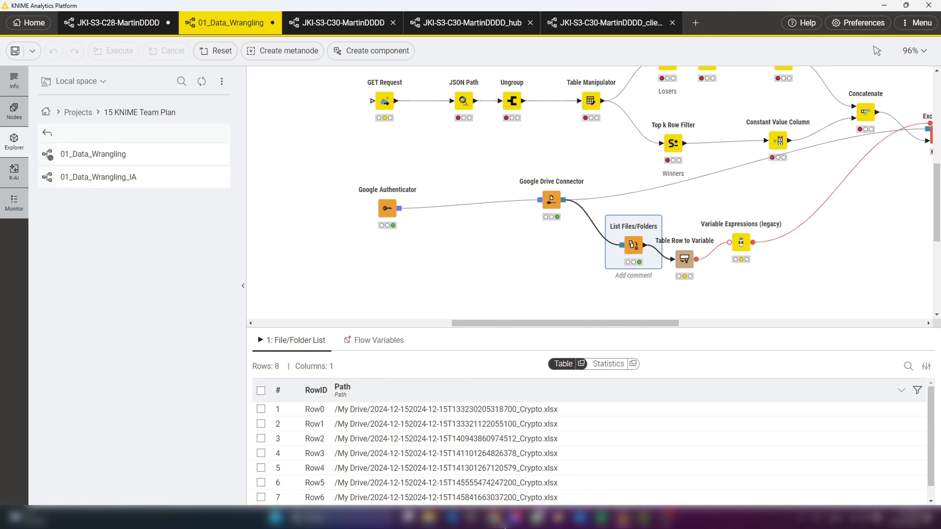
- Return to the Hub in the browser and close the inspected job's tab
mouse_move(496, 522)
left_click(488, 471)
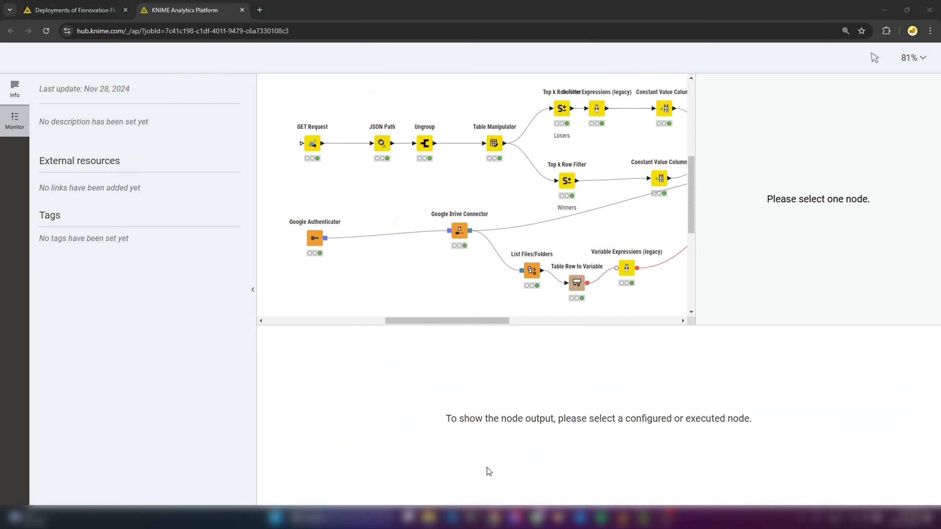
left_click(242, 10)
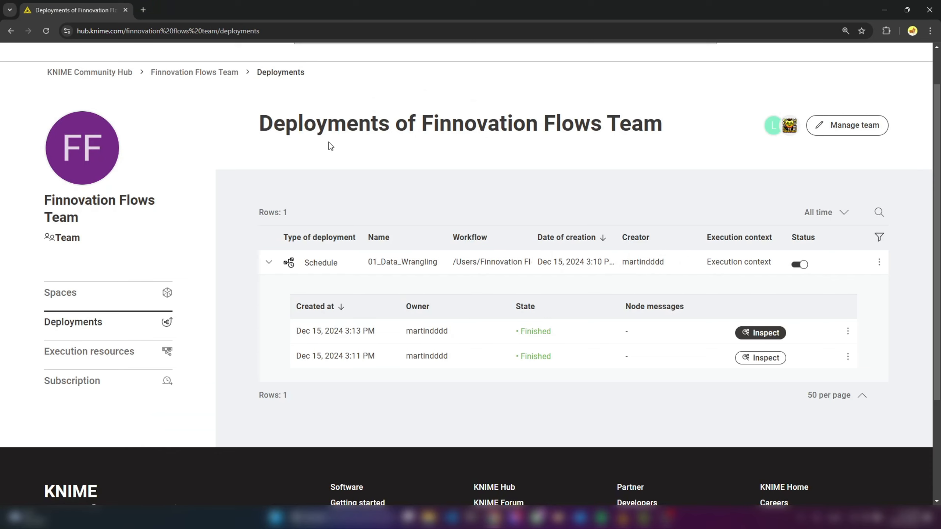
- Delete the 01_Data_Wrangling schedule from the team's deployments and dismiss the notification
left_click(880, 263)
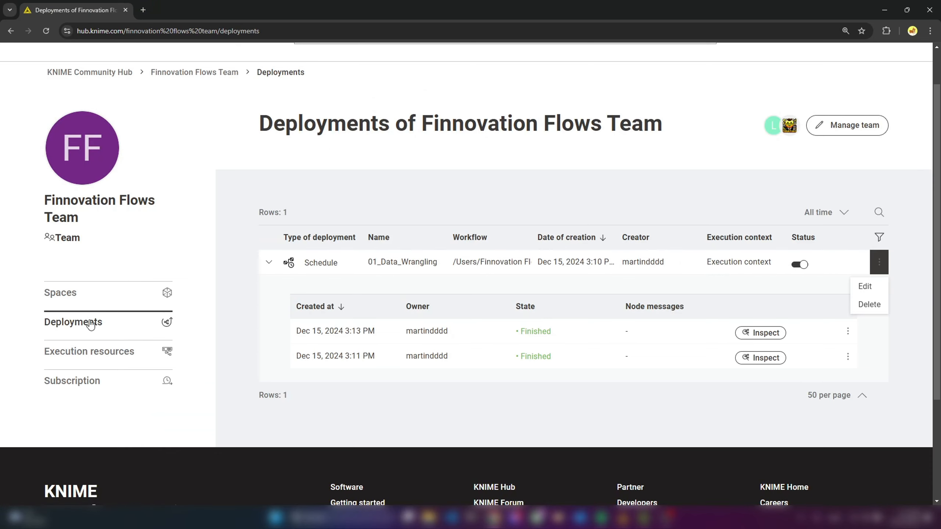
left_click(93, 323)
left_click(879, 263)
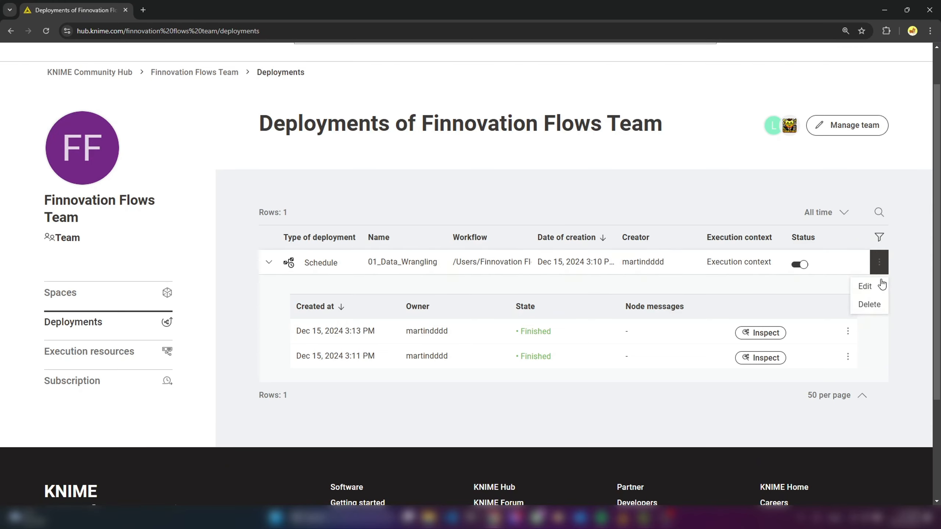
left_click(869, 306)
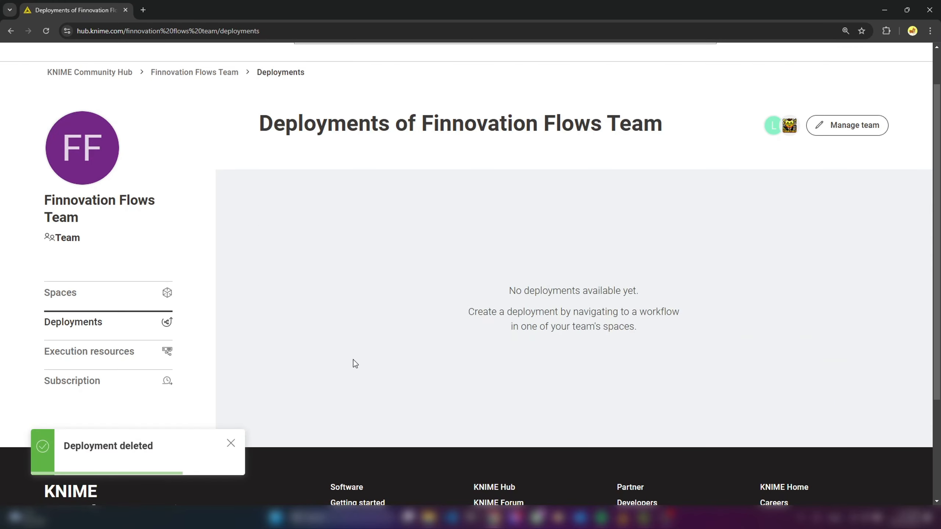
left_click(230, 444)
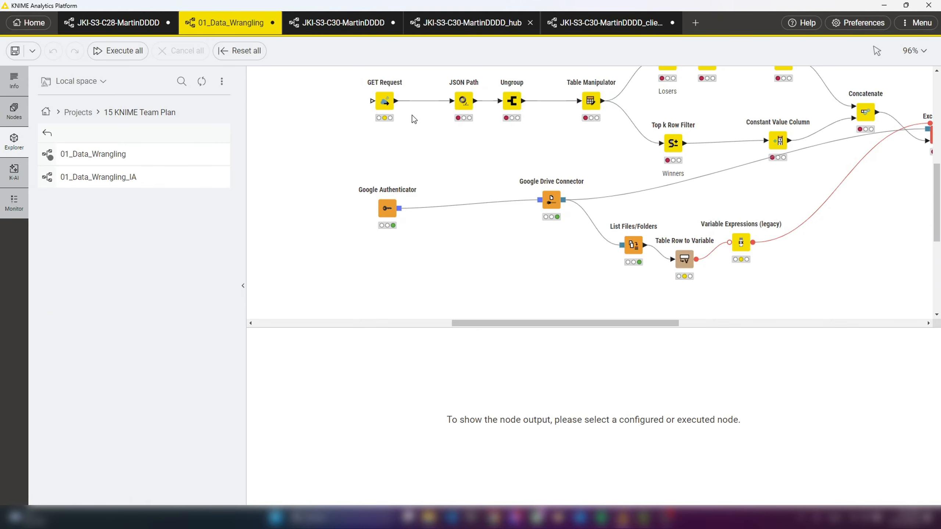
- Switch to the original JKI-S3-C30 workflow, examine the nodes inside the component that configures the similarity search rows, and return to the top level
left_click(334, 25)
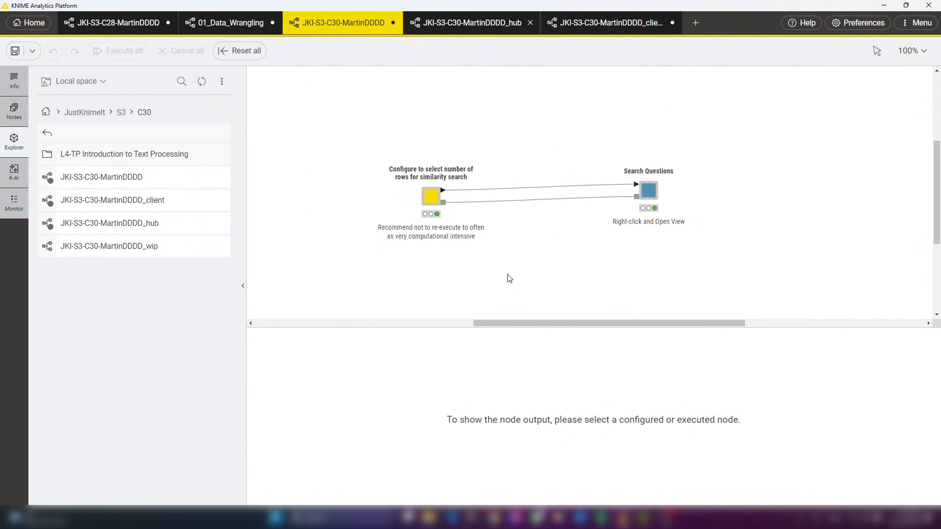
mouse_move(645, 190)
left_click(431, 196)
right_click(433, 201)
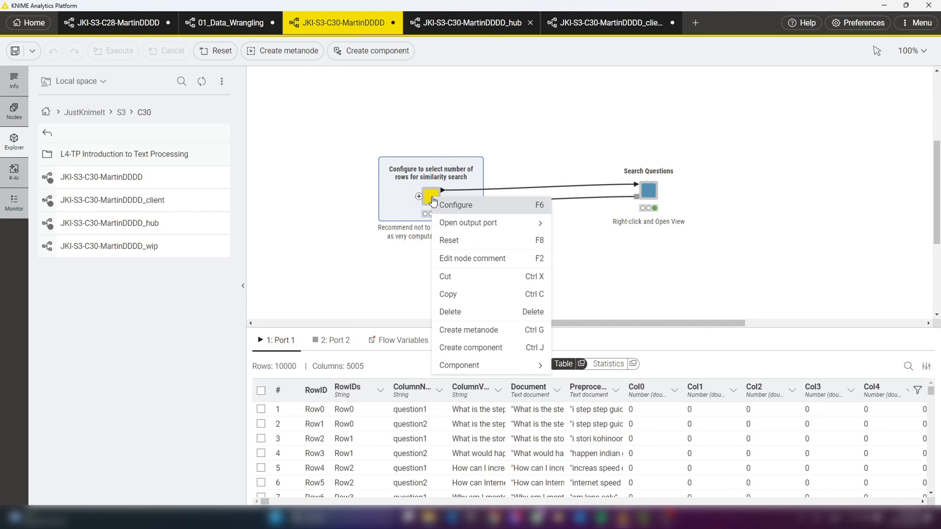
mouse_move(488, 370)
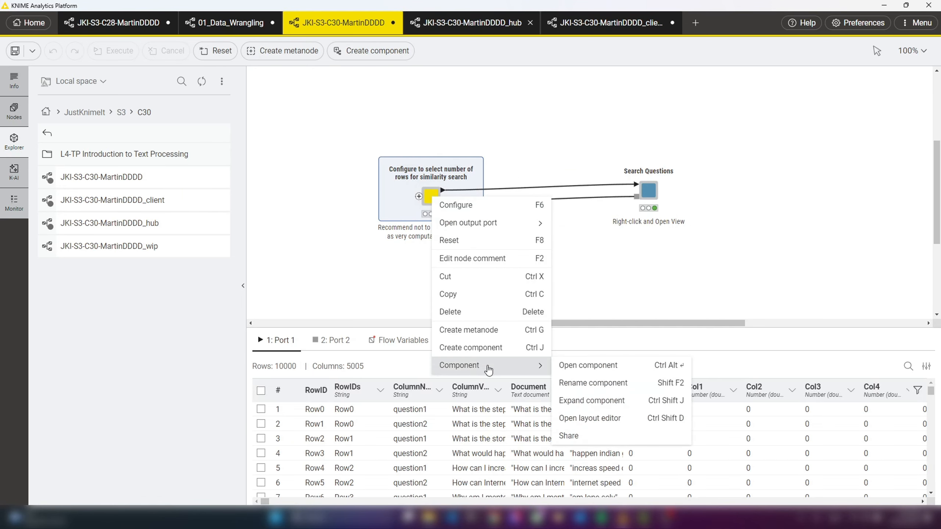
left_click(588, 366)
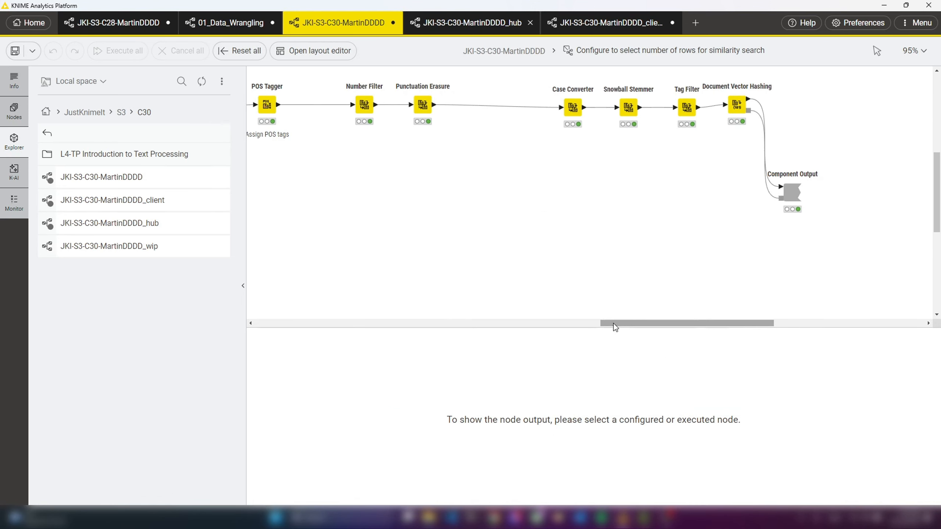
left_click_drag(605, 322, 416, 329)
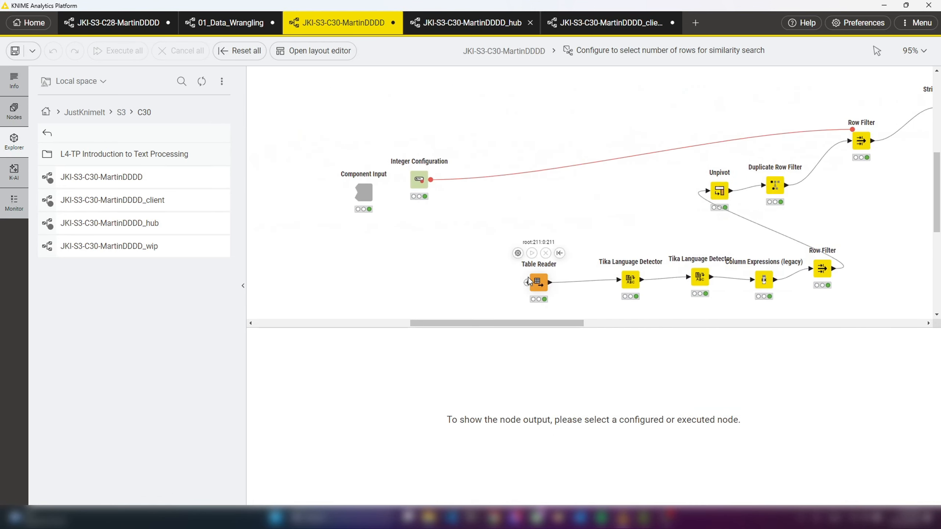
left_click_drag(560, 325, 756, 317)
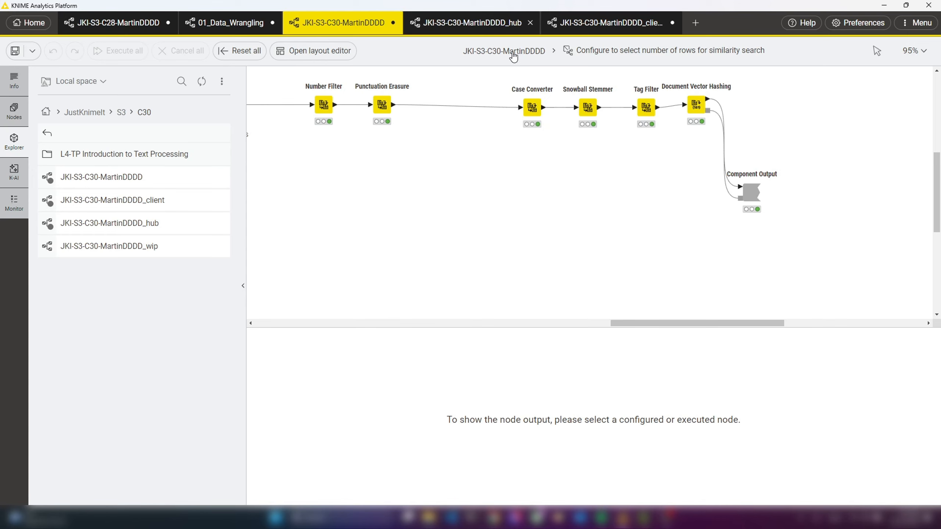
left_click(512, 53)
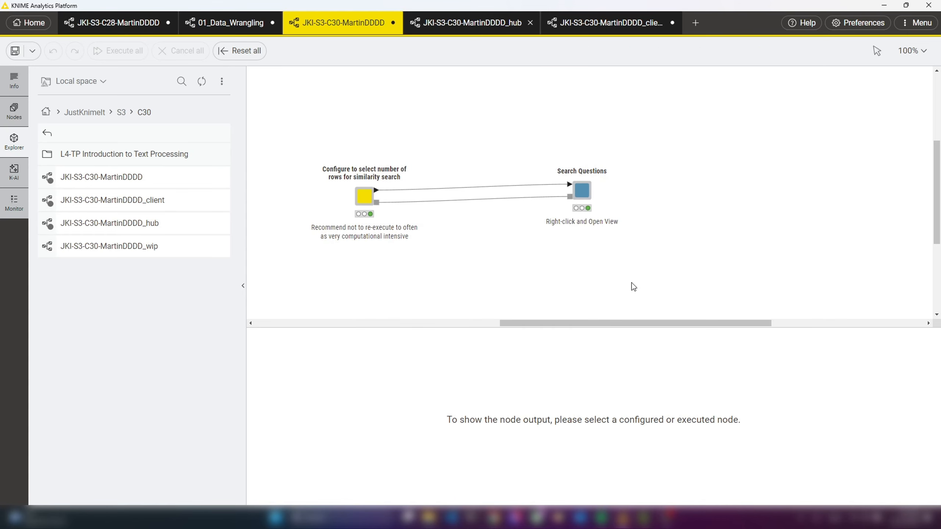
- Open the Search Questions component's interactive view, inspect the question field and similar-questions table, and close the view
left_click(582, 190)
left_click(609, 160)
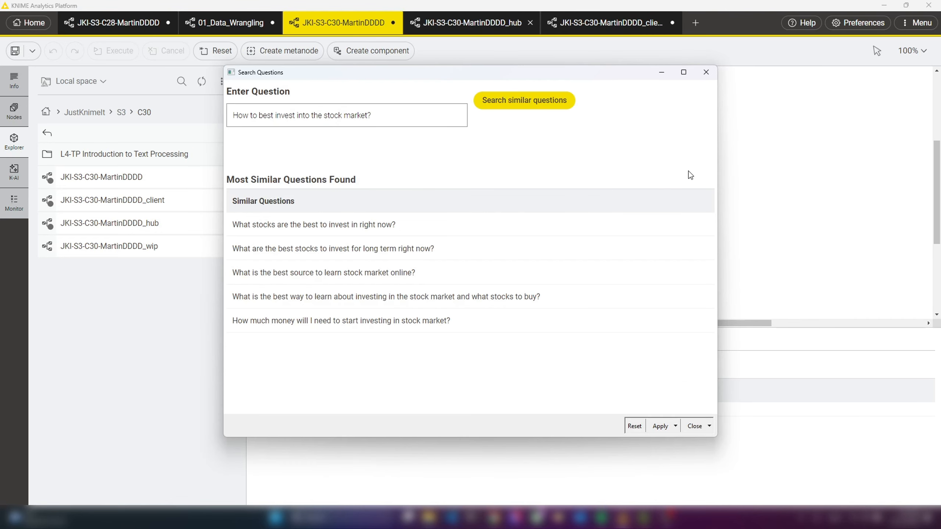
left_click(378, 120)
left_click_drag(379, 120, 210, 122)
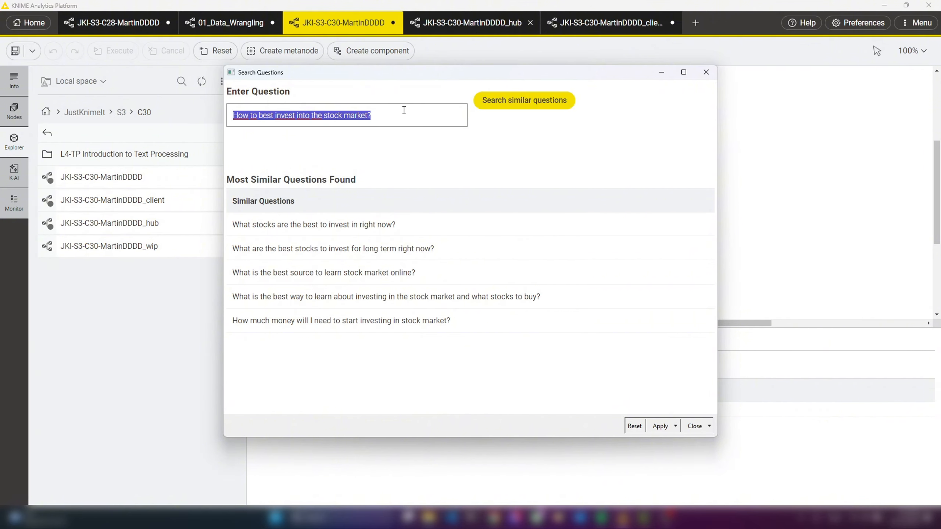
left_click_drag(398, 115, 218, 123)
left_click(706, 73)
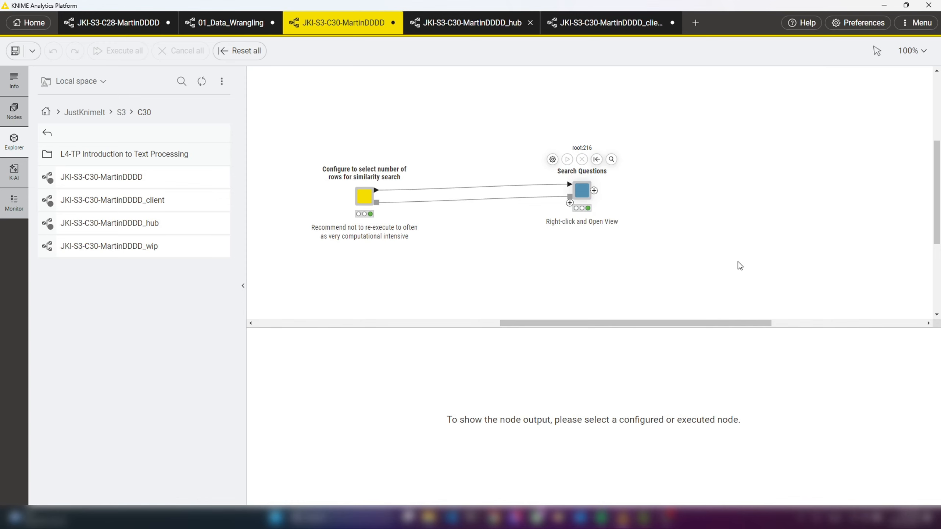
- Open the Search Questions component and examine its node chain through to the Component Output
left_click(581, 191)
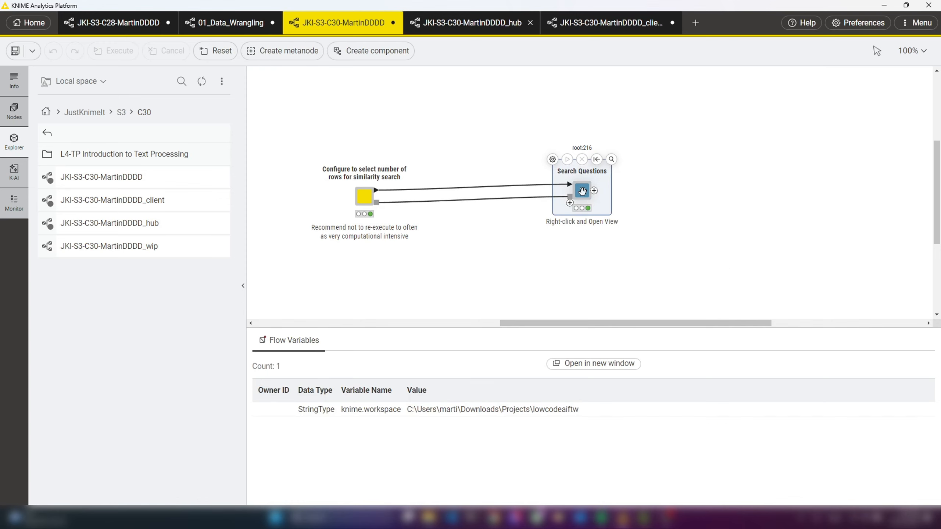
right_click(581, 191)
mouse_move(647, 380)
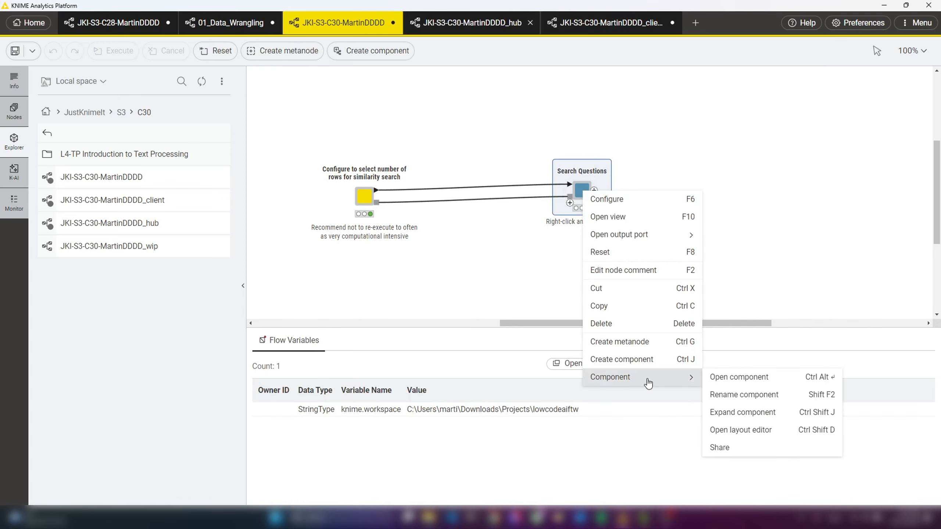
left_click(736, 378)
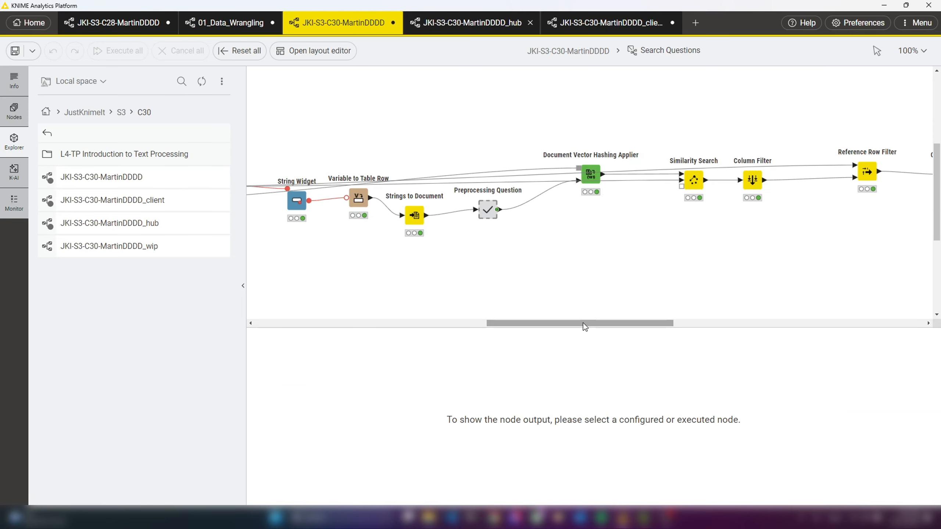
left_click_drag(583, 323, 681, 335)
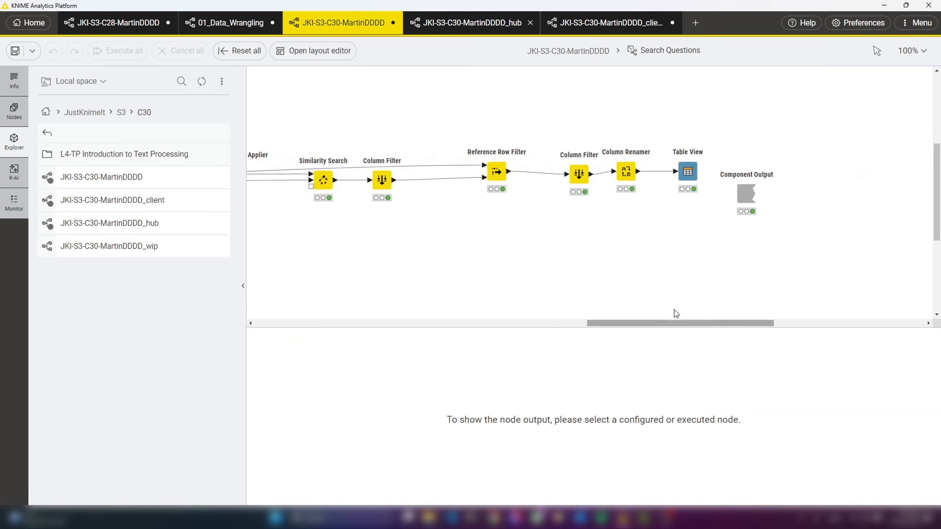
- Switch to the hub version of the JKI-S3-C30 workflow and display the row-configuration component's output table
left_click(479, 26)
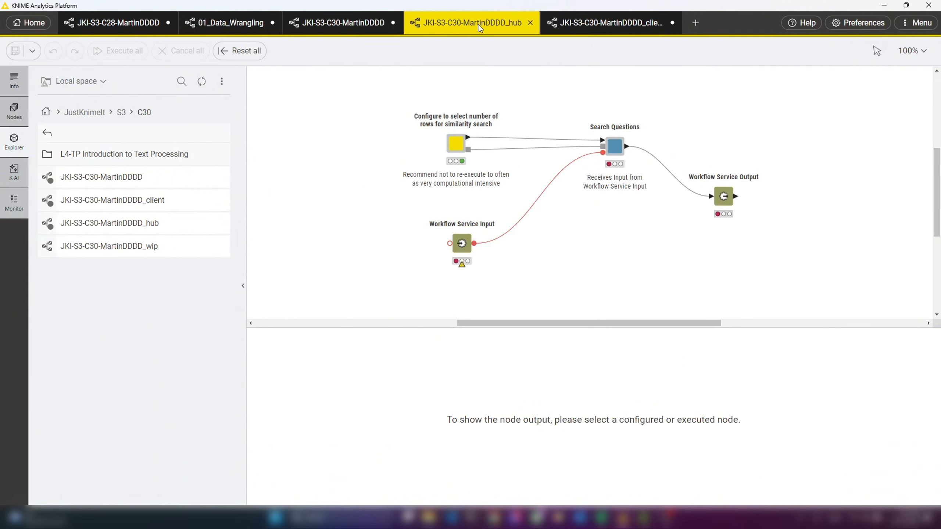
left_click_drag(580, 326, 593, 325)
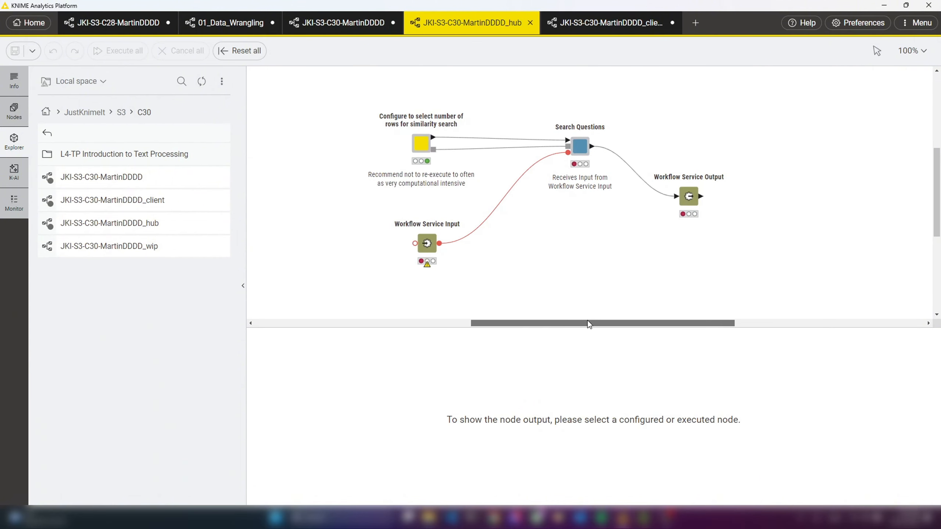
left_click(422, 147)
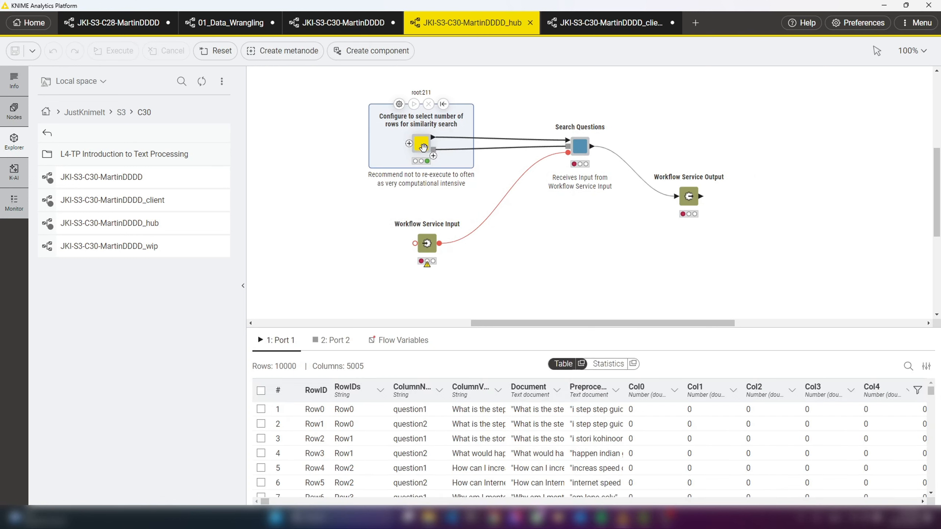
- Open the hub version's Search Questions component, examine its nodes from Component Input to Component Output, and return to the top level
left_click(579, 145)
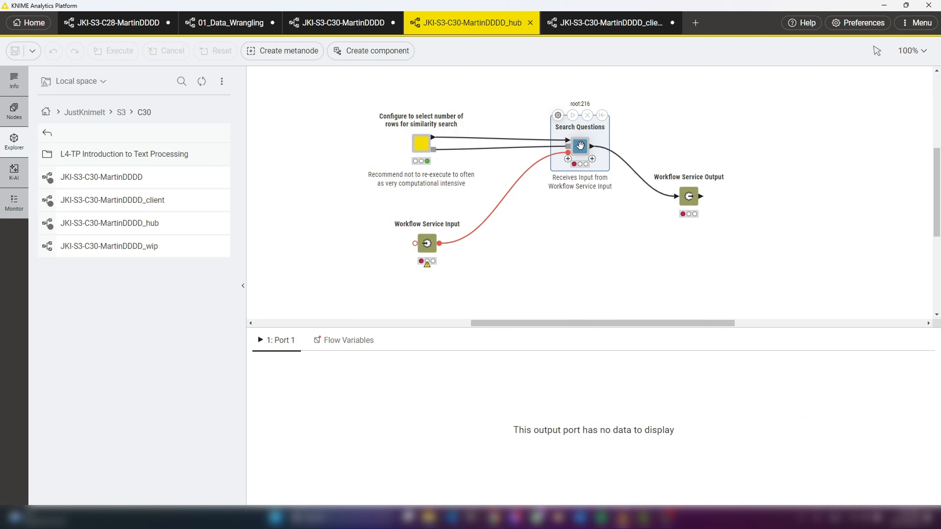
right_click(579, 145)
mouse_move(659, 284)
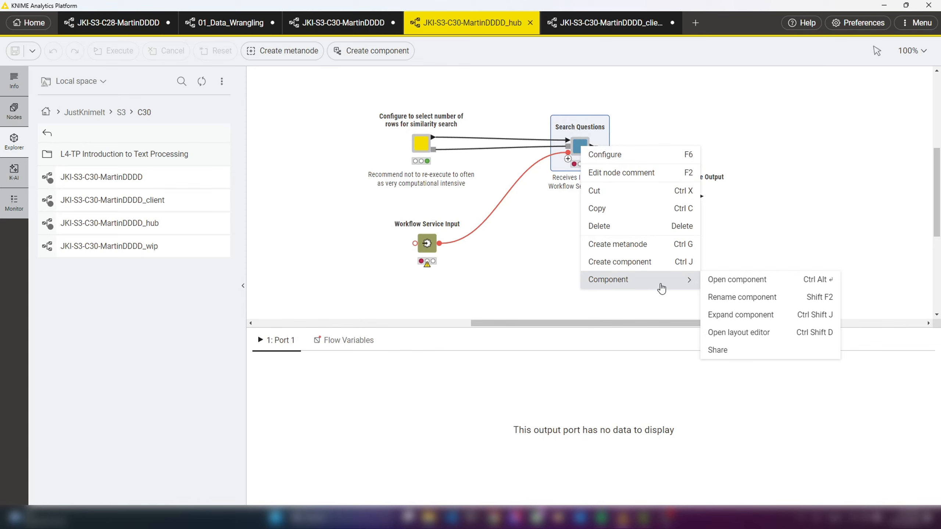
left_click(715, 280)
left_click_drag(583, 323, 588, 323)
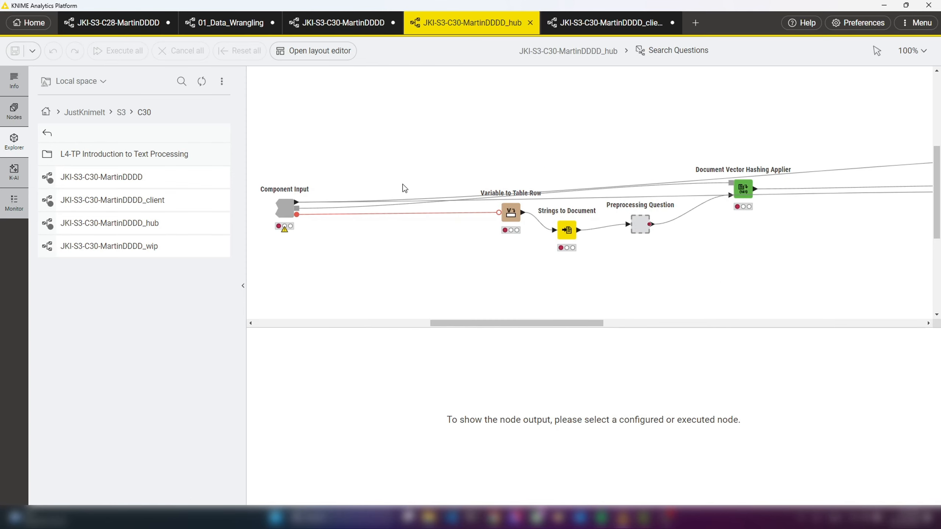
left_click_drag(491, 323, 695, 325)
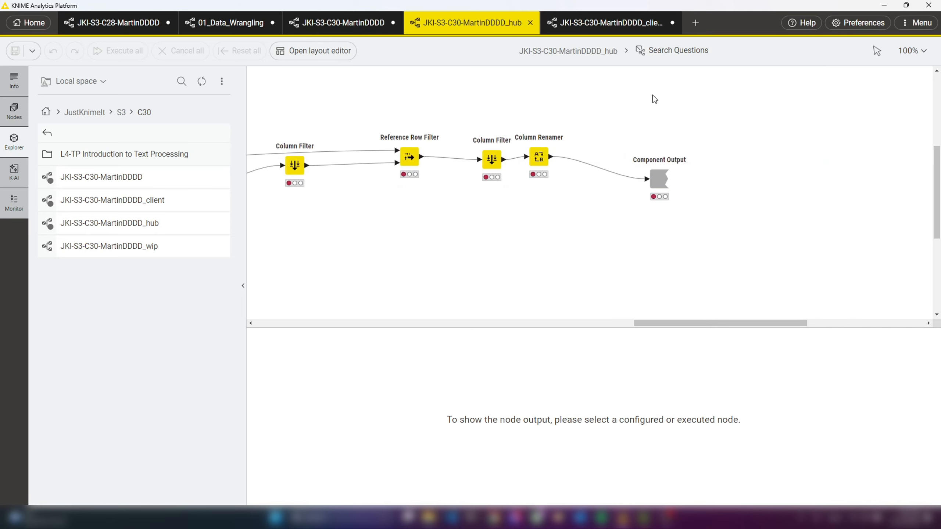
left_click_drag(709, 326, 486, 327)
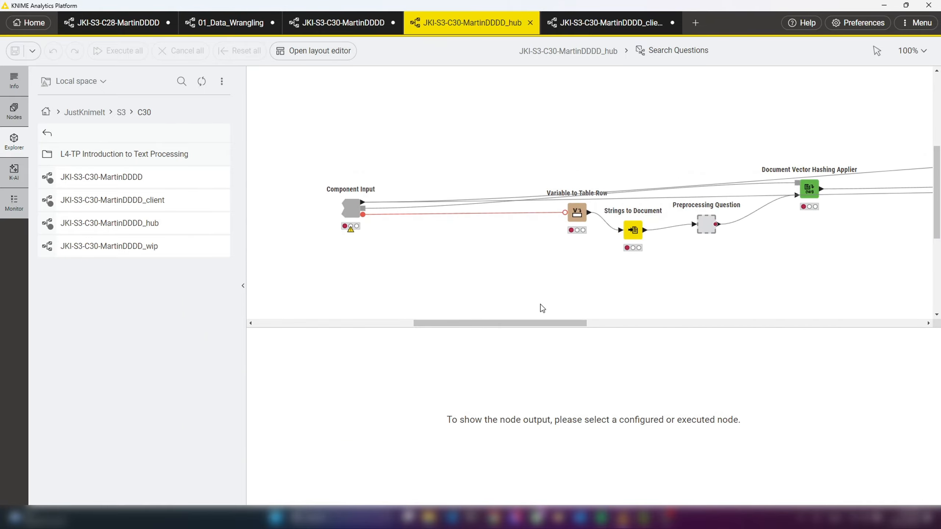
left_click(561, 50)
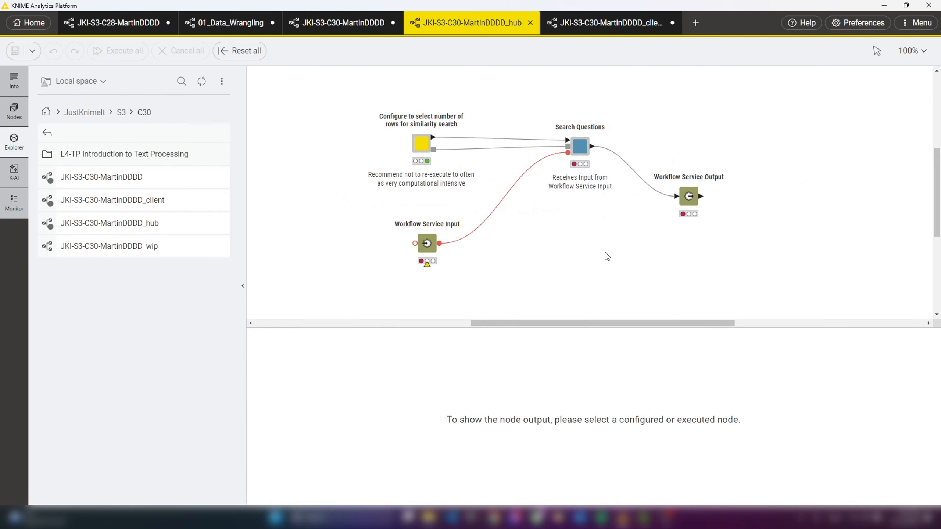
- Inspect the Workflow Service Input node's output and trace the flow through Search Questions to Workflow Service Output
left_click_drag(619, 322, 606, 326)
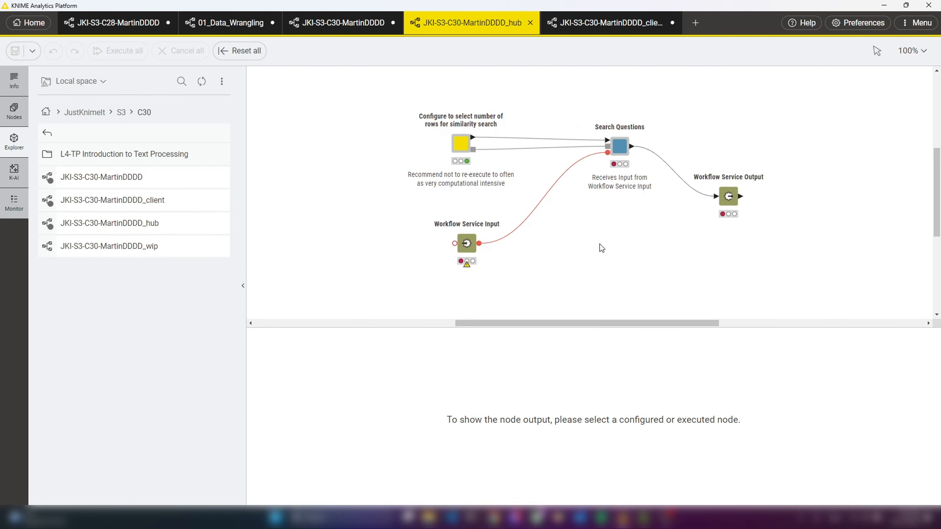
mouse_move(467, 245)
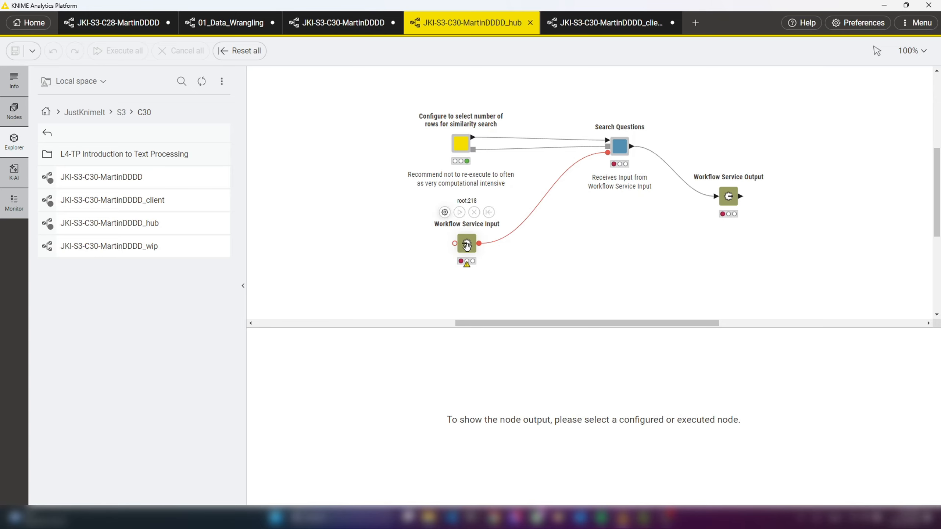
mouse_move(713, 198)
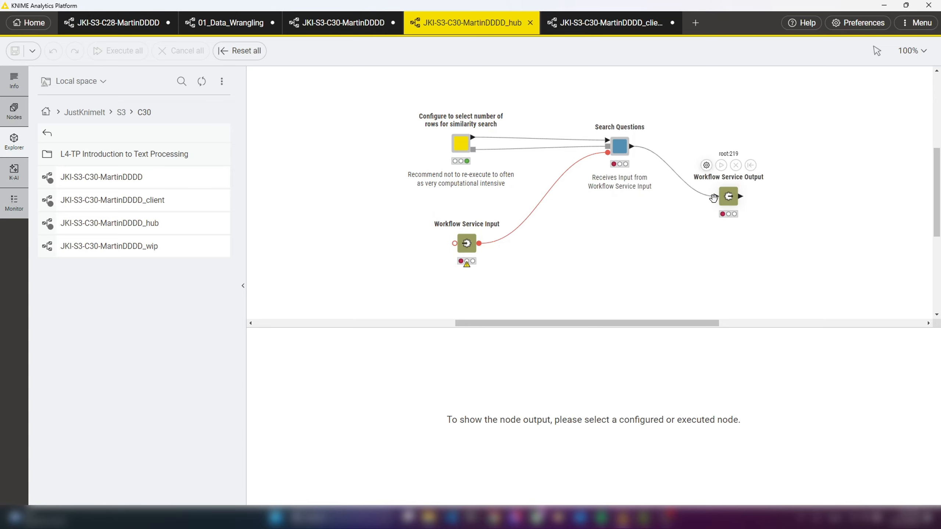
left_click(466, 243)
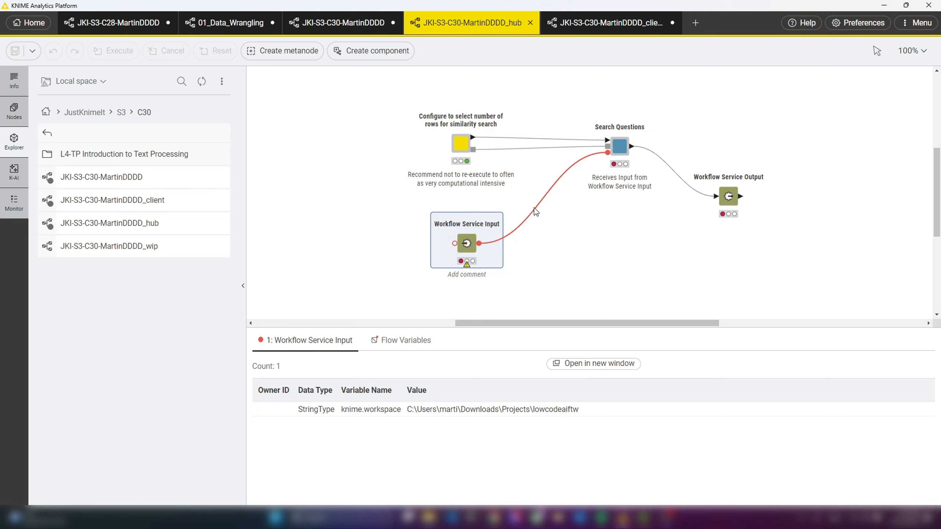
mouse_move(619, 150)
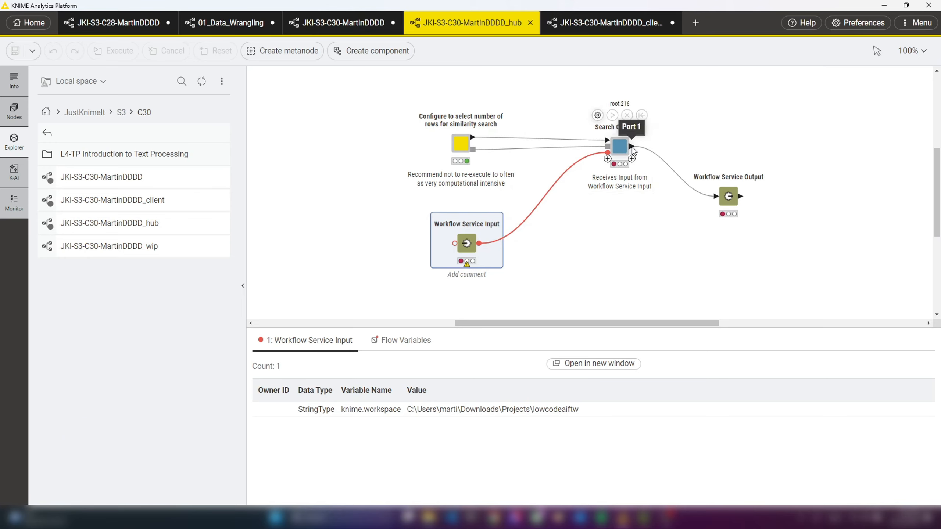
mouse_move(728, 198)
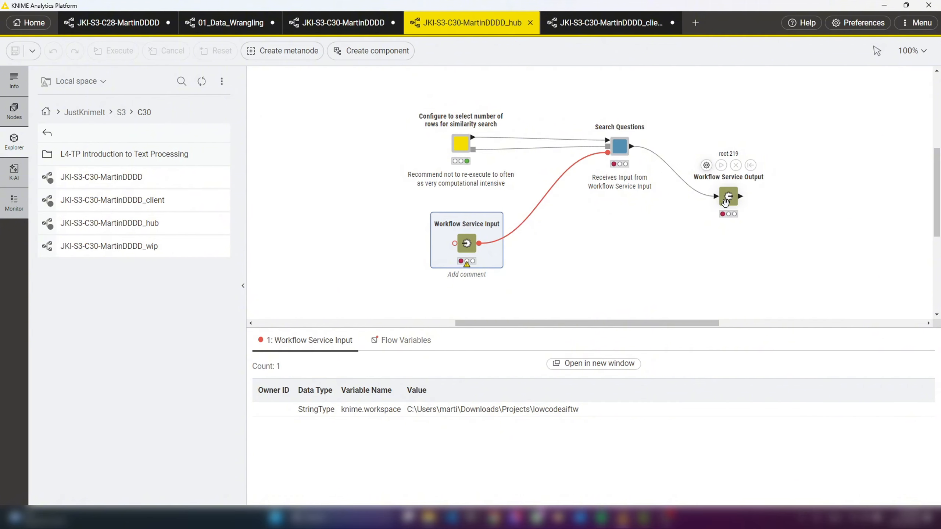
- Switch to the client version of the JKI-S3-C30 workflow, open its Search Questions component and examine the widget and Call Workflow Service nodes
left_click(613, 23)
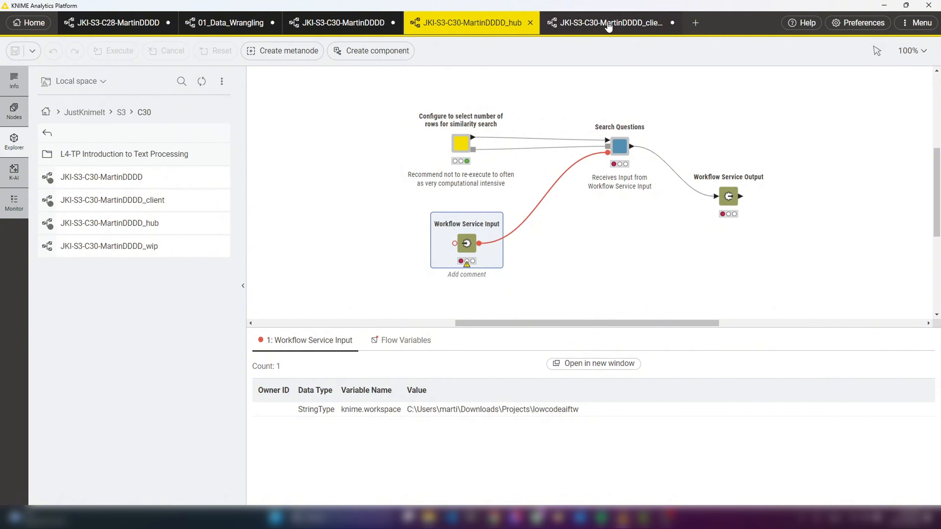
left_click(589, 193)
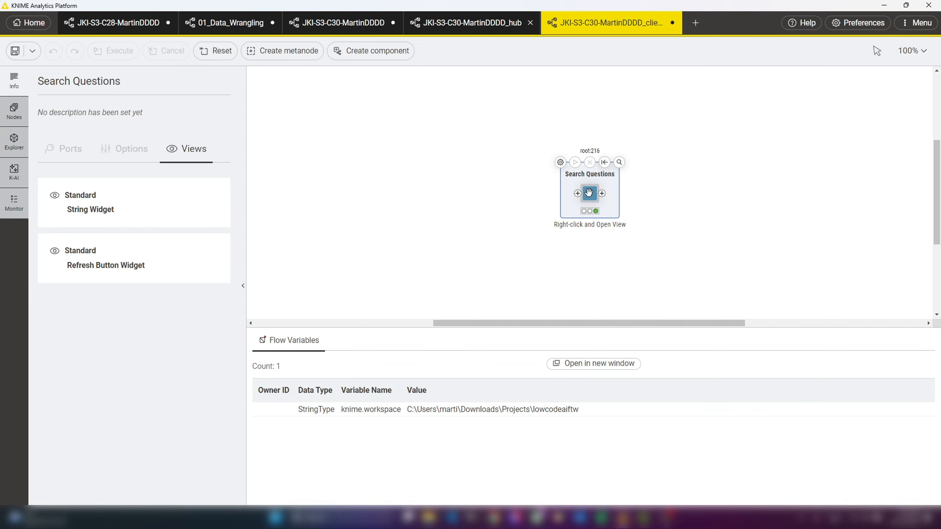
right_click(589, 193)
mouse_move(620, 319)
left_click(735, 320)
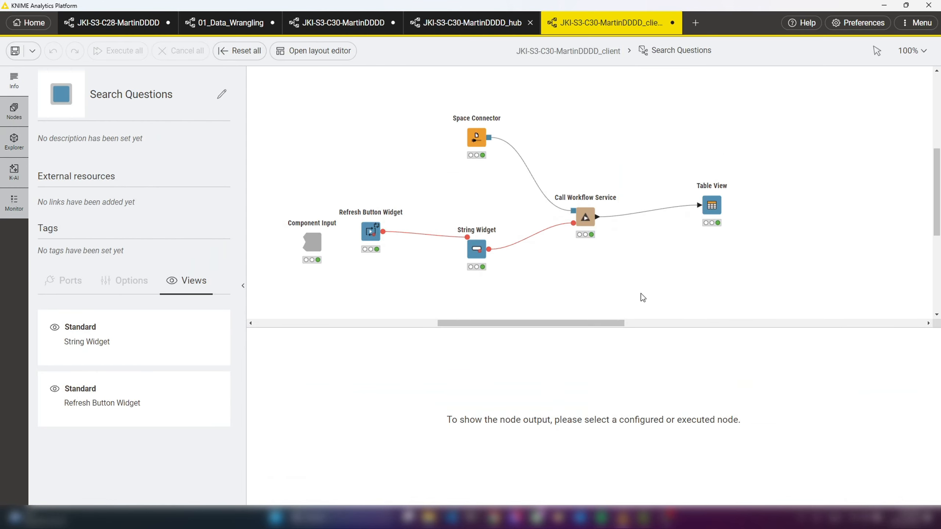
left_click_drag(592, 323, 574, 323)
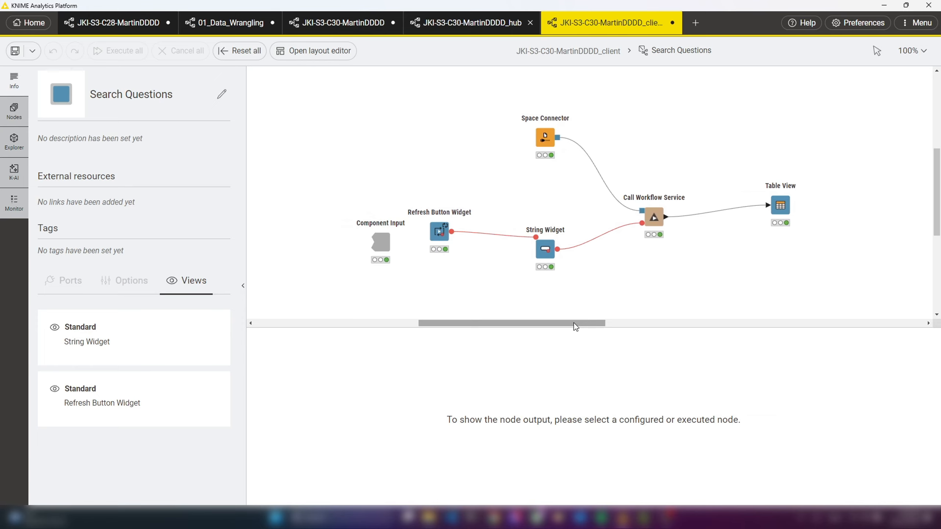
left_click_drag(454, 198, 566, 267)
left_click(557, 273)
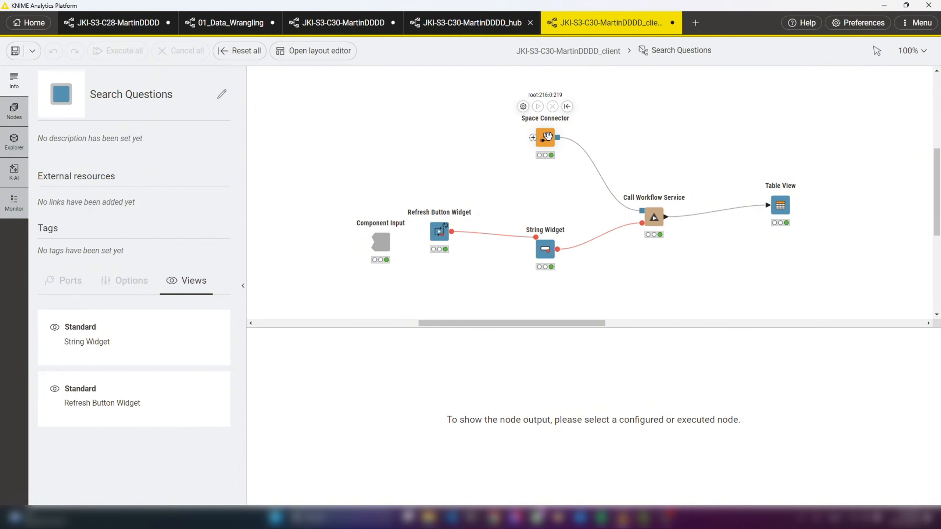
- Open the Space Connector's configuration, examine the spaces available on the My-KNIME-Hub mountpoint, and close it without changes
left_click(544, 139)
left_click(523, 106)
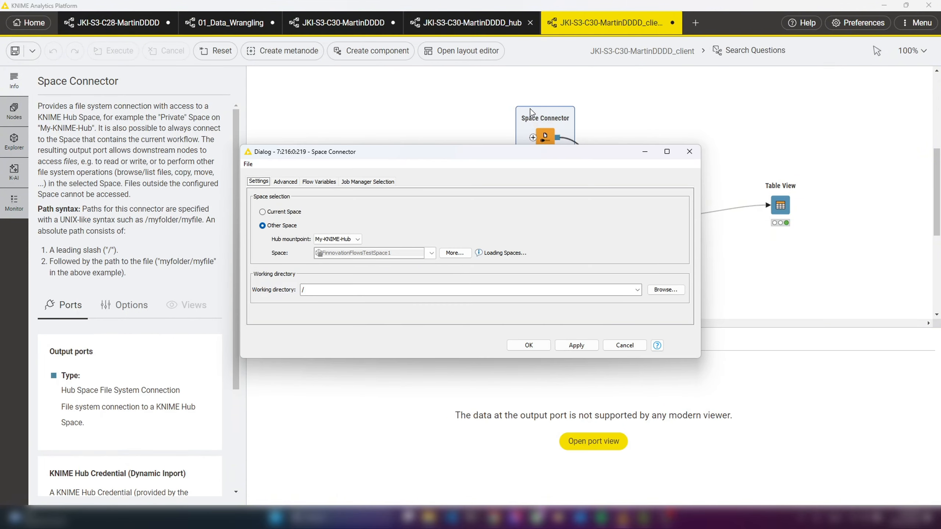
left_click(432, 254)
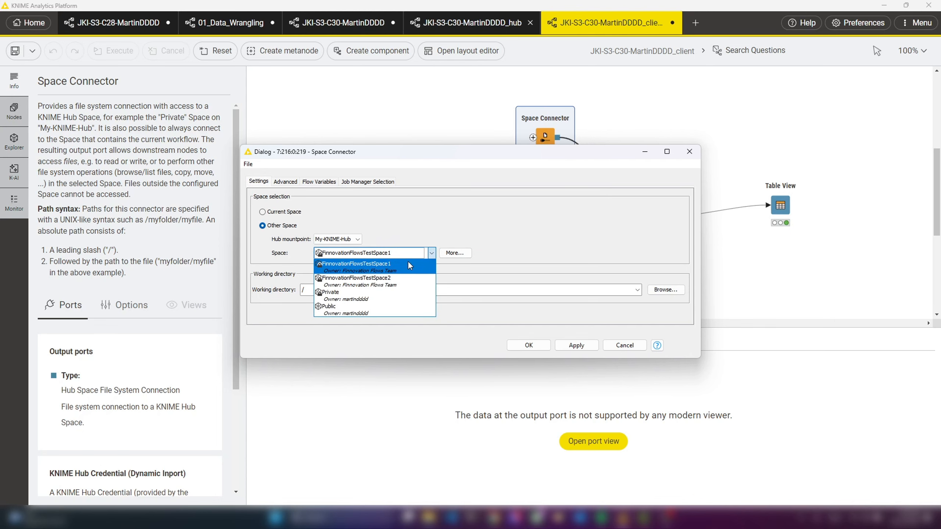
left_click(552, 251)
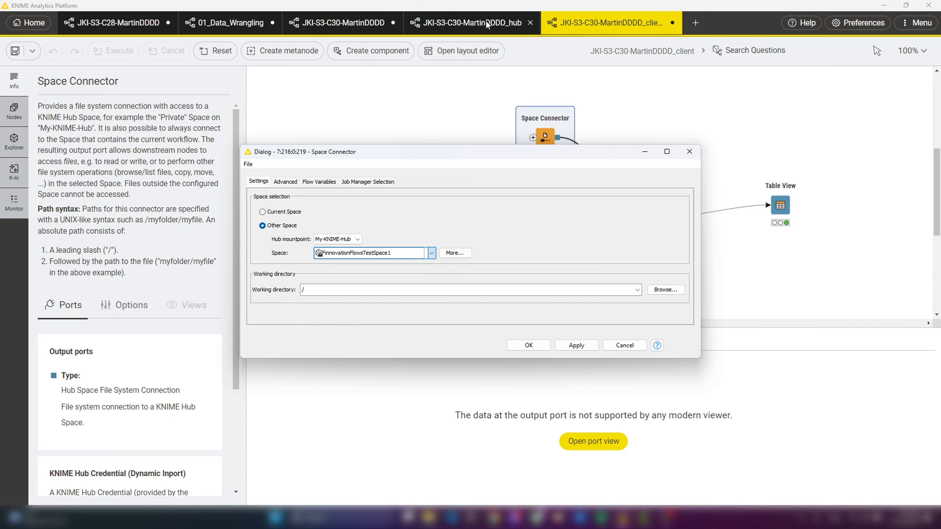
left_click(689, 152)
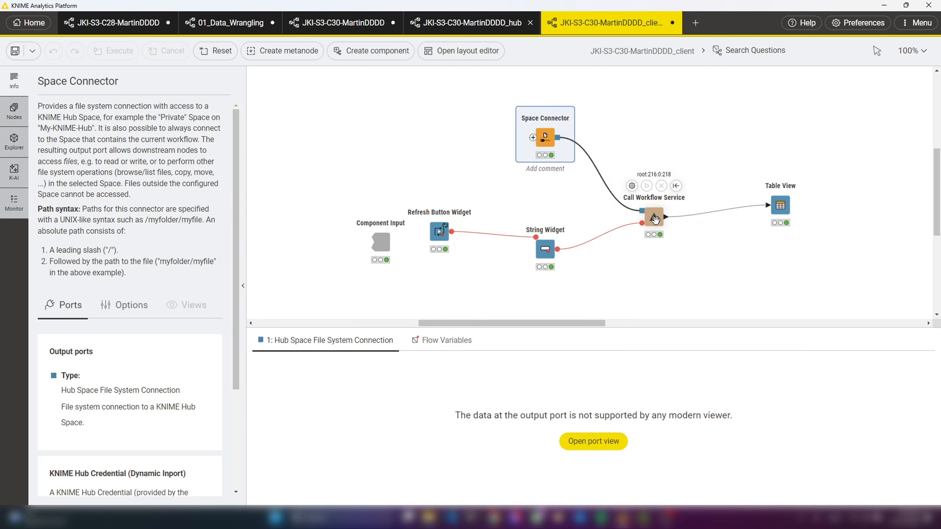
- Open the Call Workflow Service configuration, browse the workflows that can be called in the hub space, and close it without changes
double_click(654, 219)
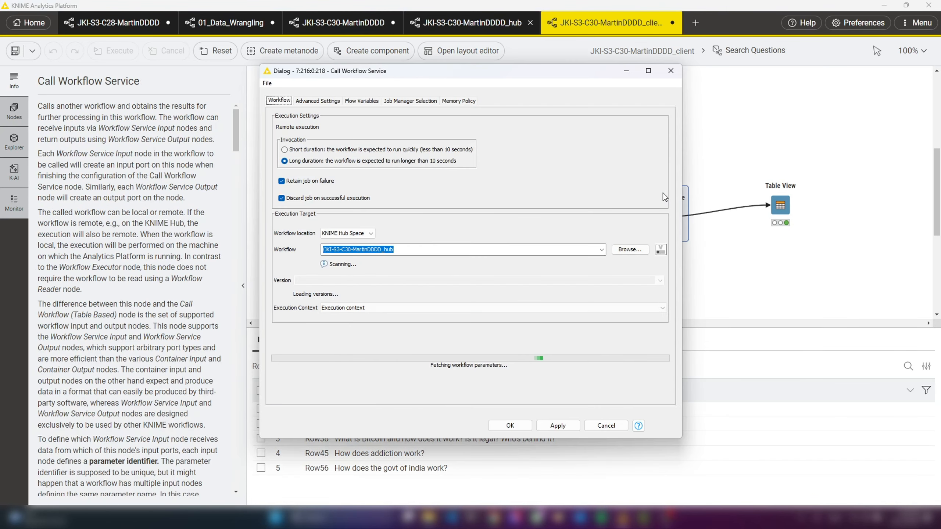
left_click(643, 253)
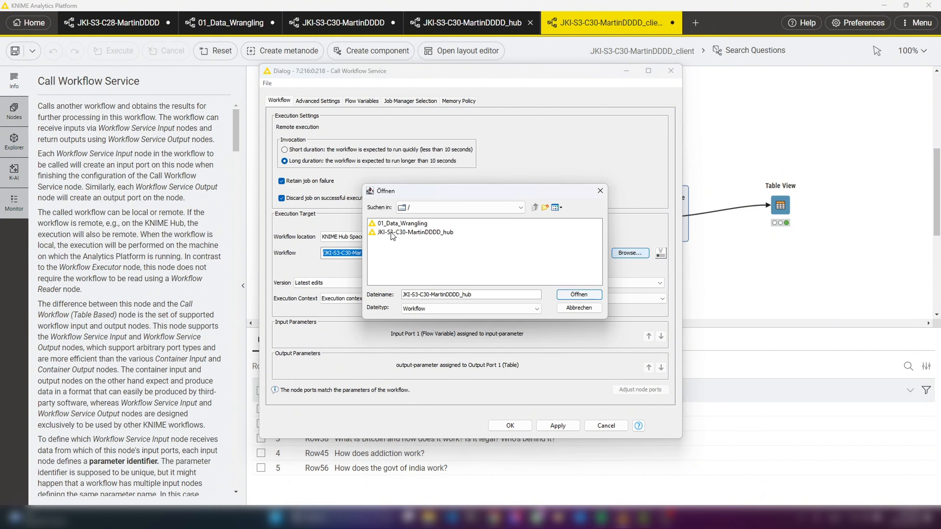
left_click(600, 190)
left_click(670, 70)
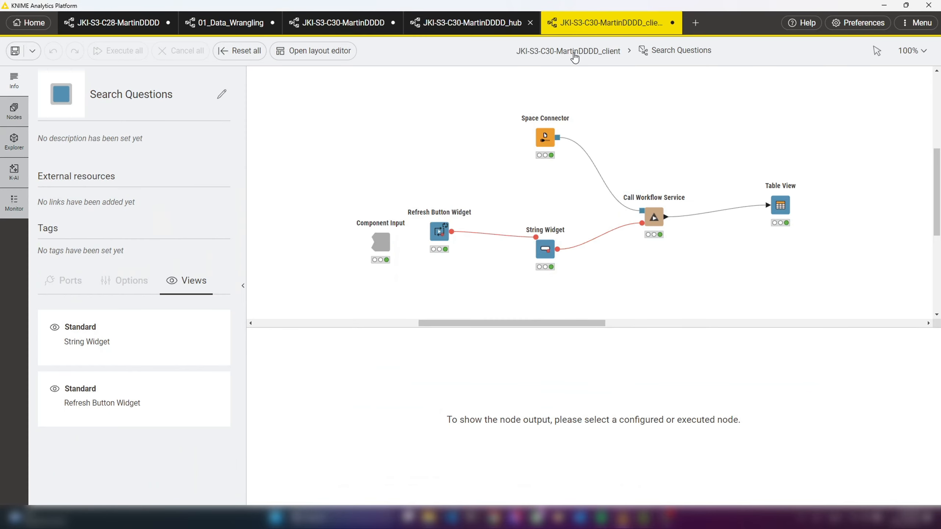
- From the client workflow's top level, open the Search Questions view and search for questions similar to "How to best invest into the stock market?"
left_click(574, 55)
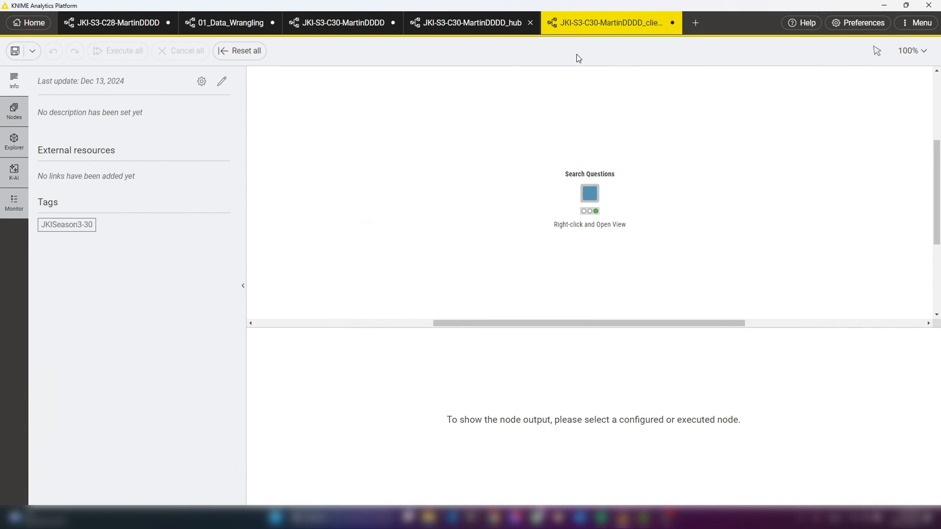
left_click(588, 196)
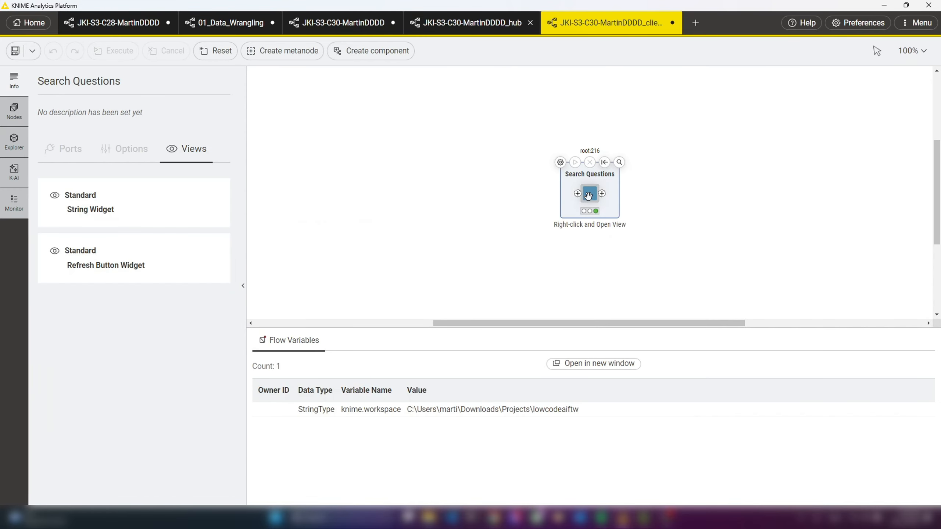
left_click(619, 162)
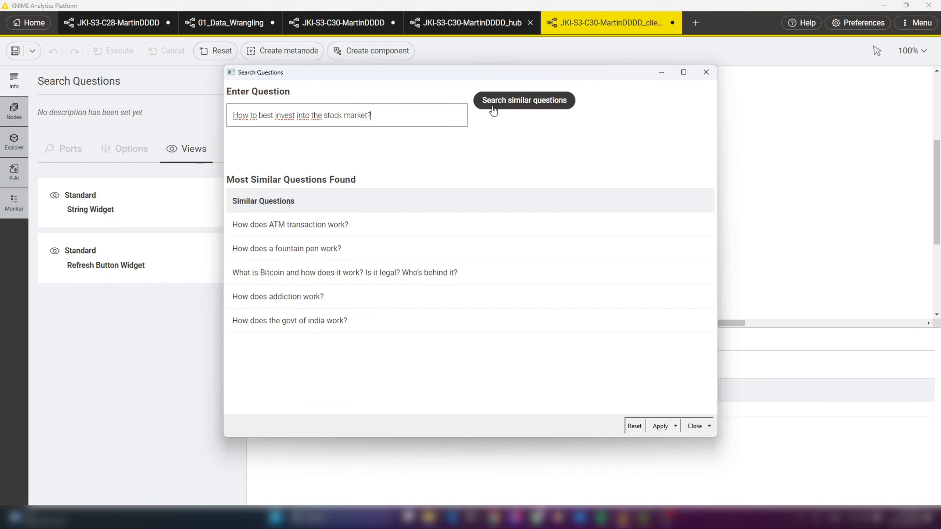
left_click(526, 106)
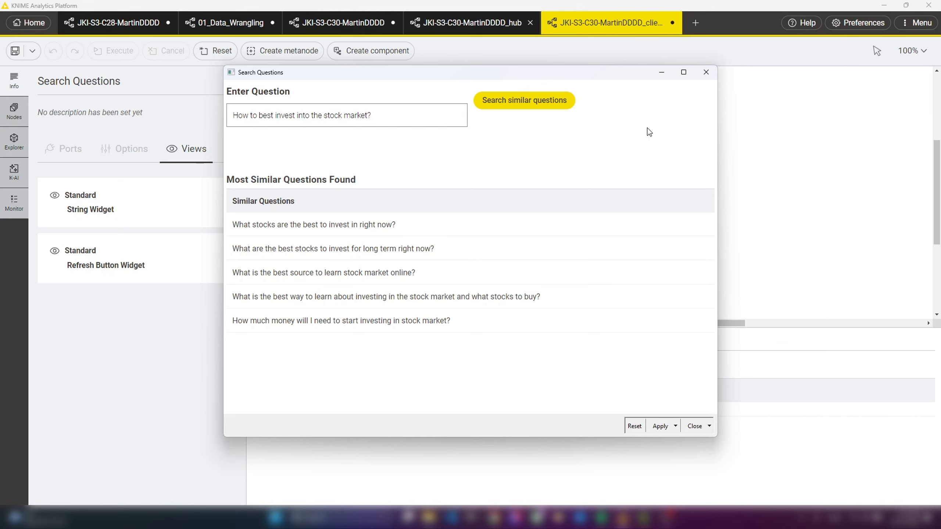
- Open the Search Questions component, display the Call Workflow Service node's output table, and minimize the interactive view
left_click_drag(621, 78, 402, 142)
right_click(590, 203)
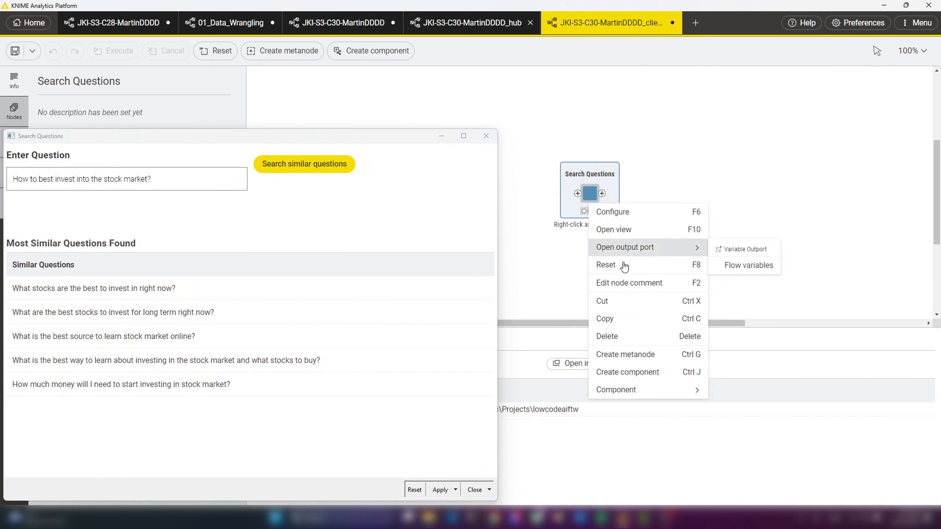
mouse_move(671, 391)
left_click(722, 392)
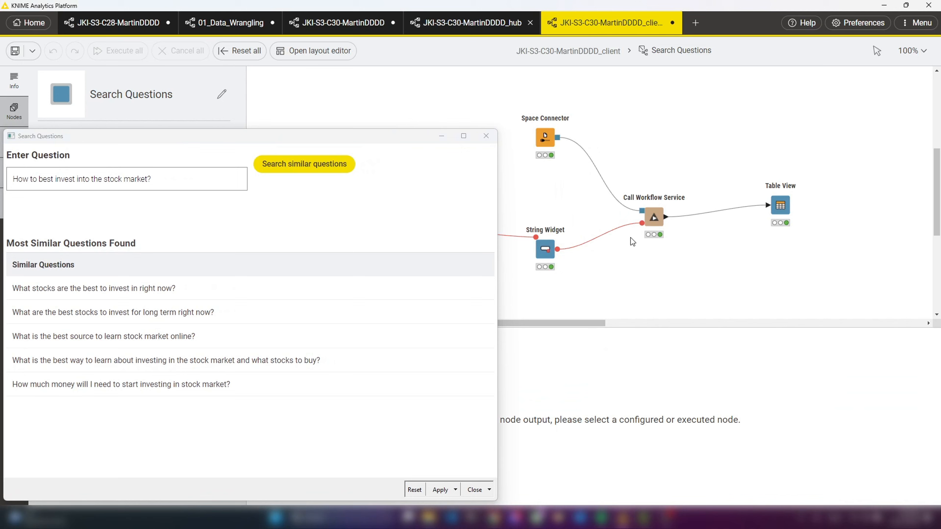
left_click(656, 216)
left_click(441, 135)
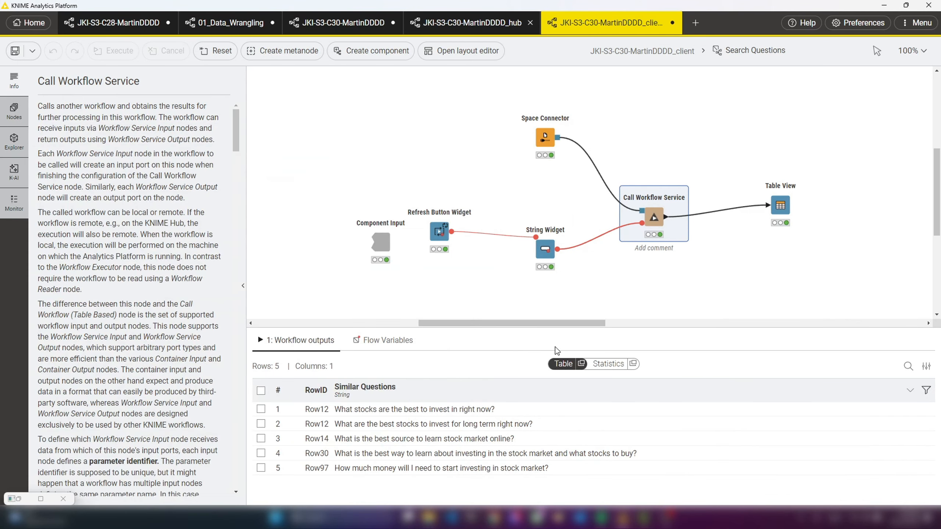